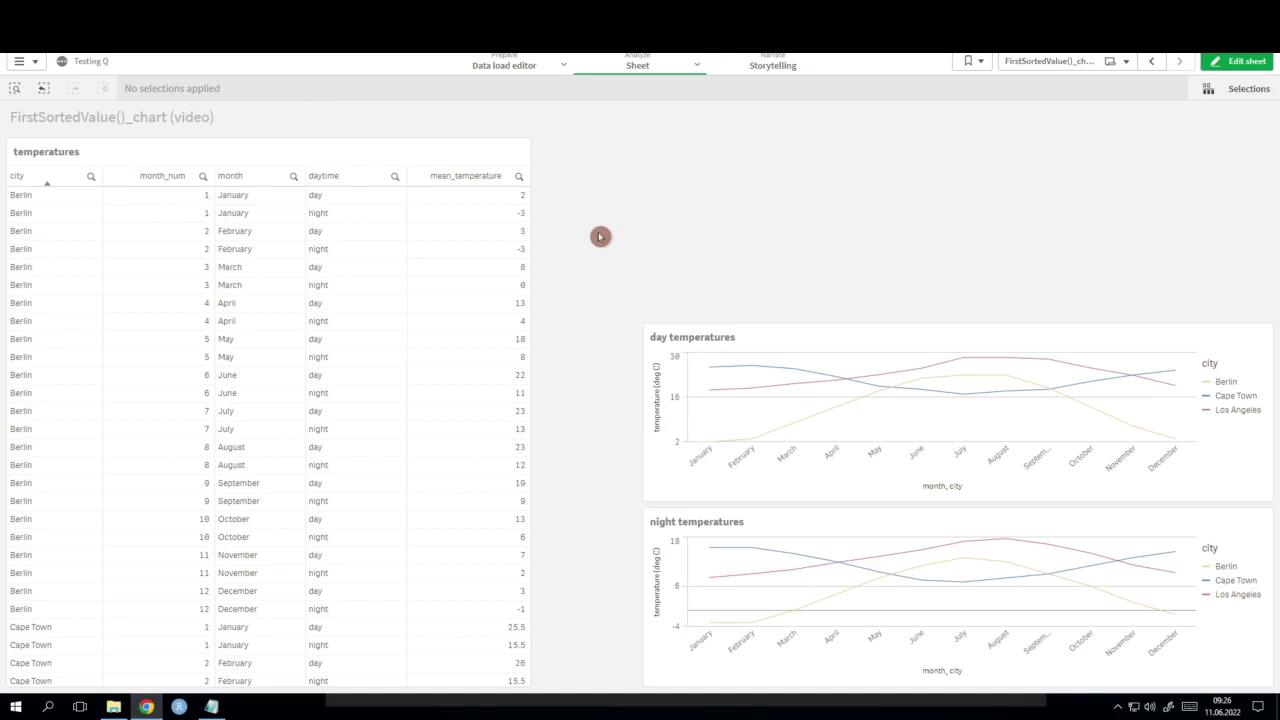
Step: Open the sheet for editing and add a table above the day temperatures chart with city as its dimension
scroll(231, 472, "down", 3)
scroll(231, 472, "down", 6)
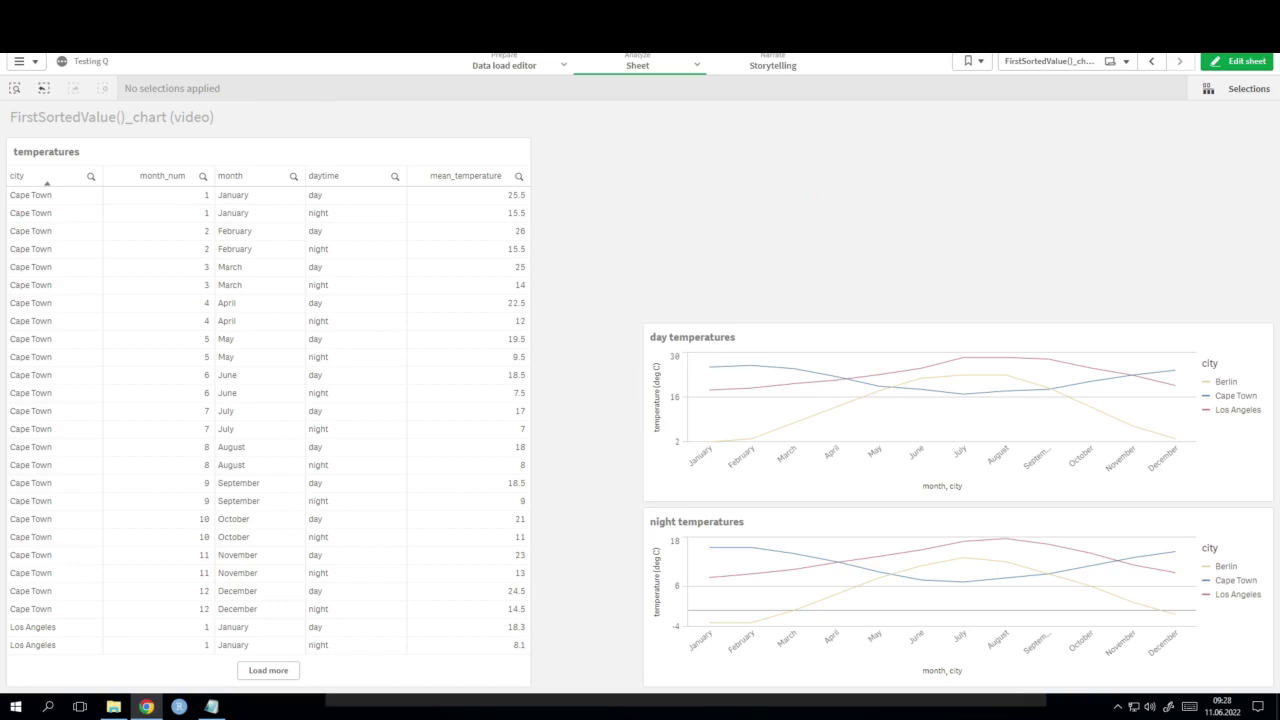
left_click(1232, 62)
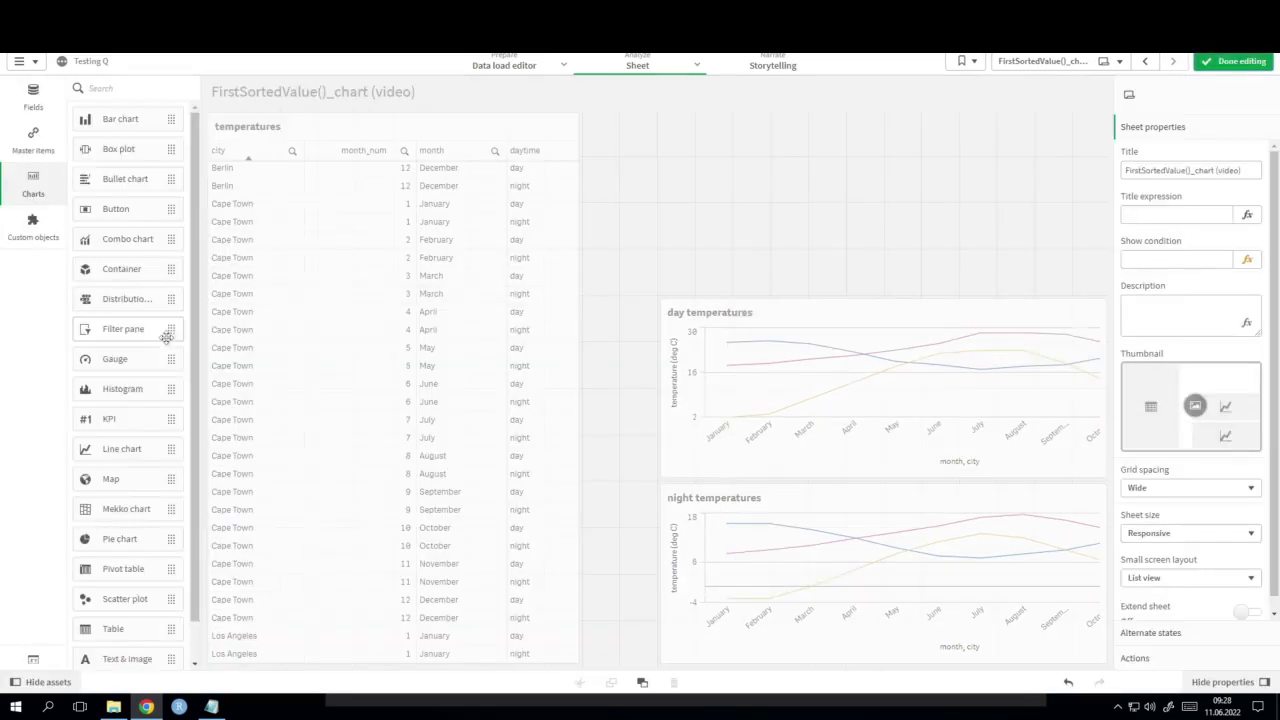
left_click_drag(114, 629, 740, 217)
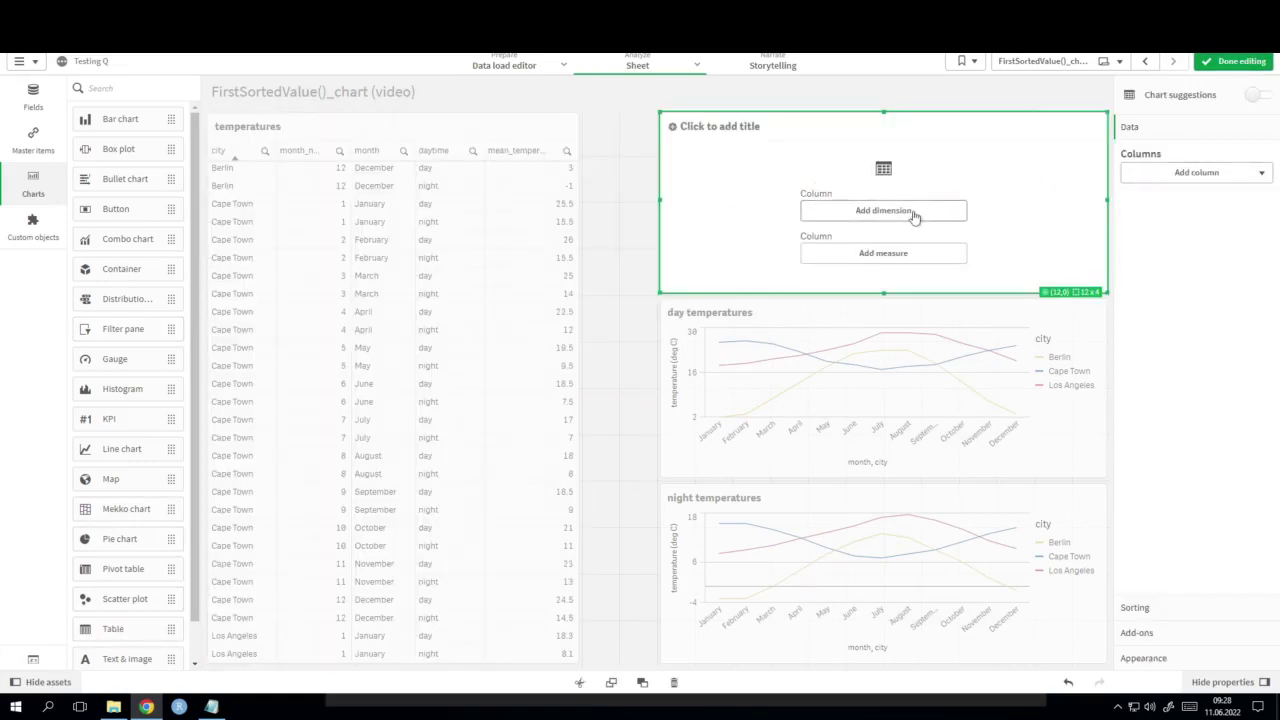
left_click(913, 212)
left_click(978, 185)
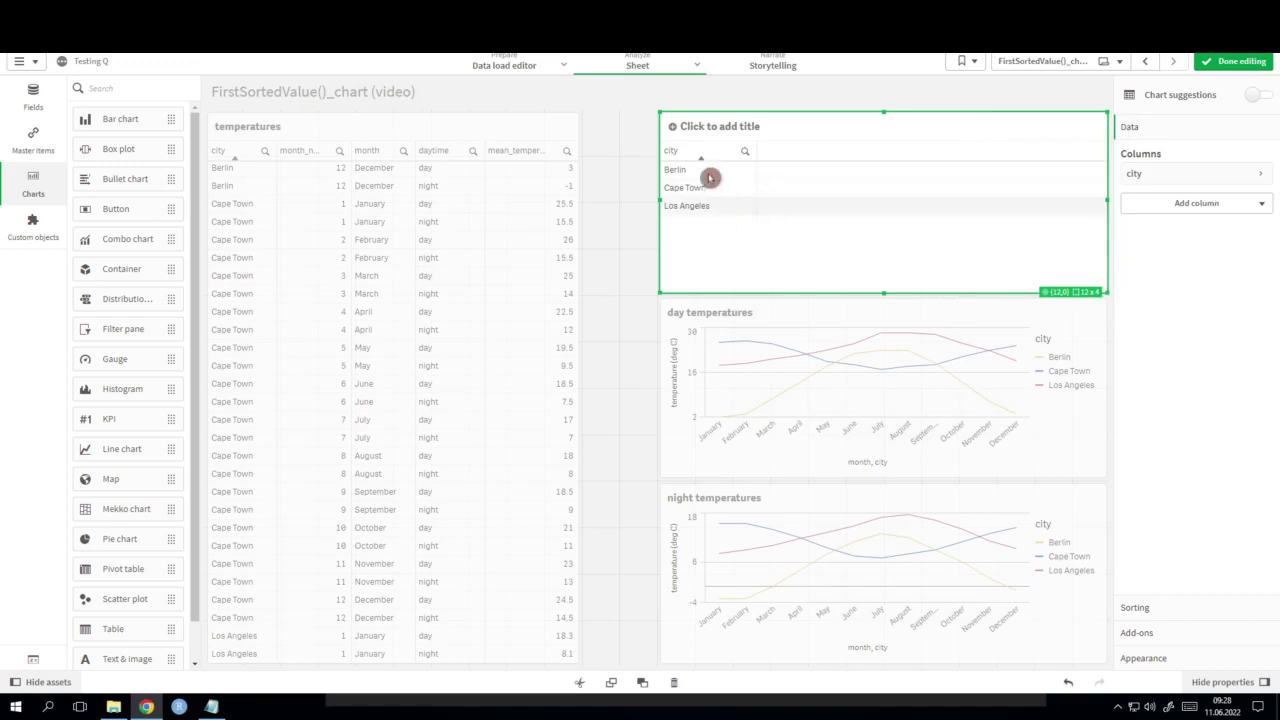
Step: Add a measure column to the new table and begin its expression with the FirstSortedValue function
left_click(1179, 203)
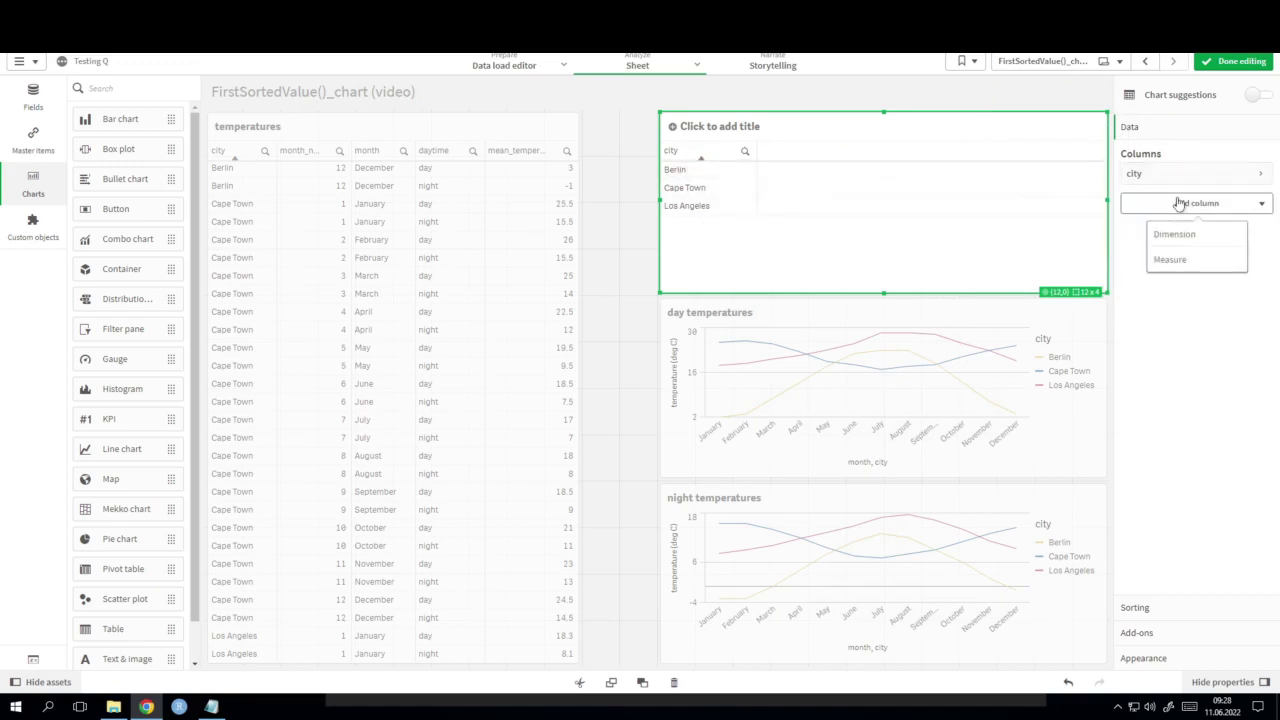
left_click(1170, 259)
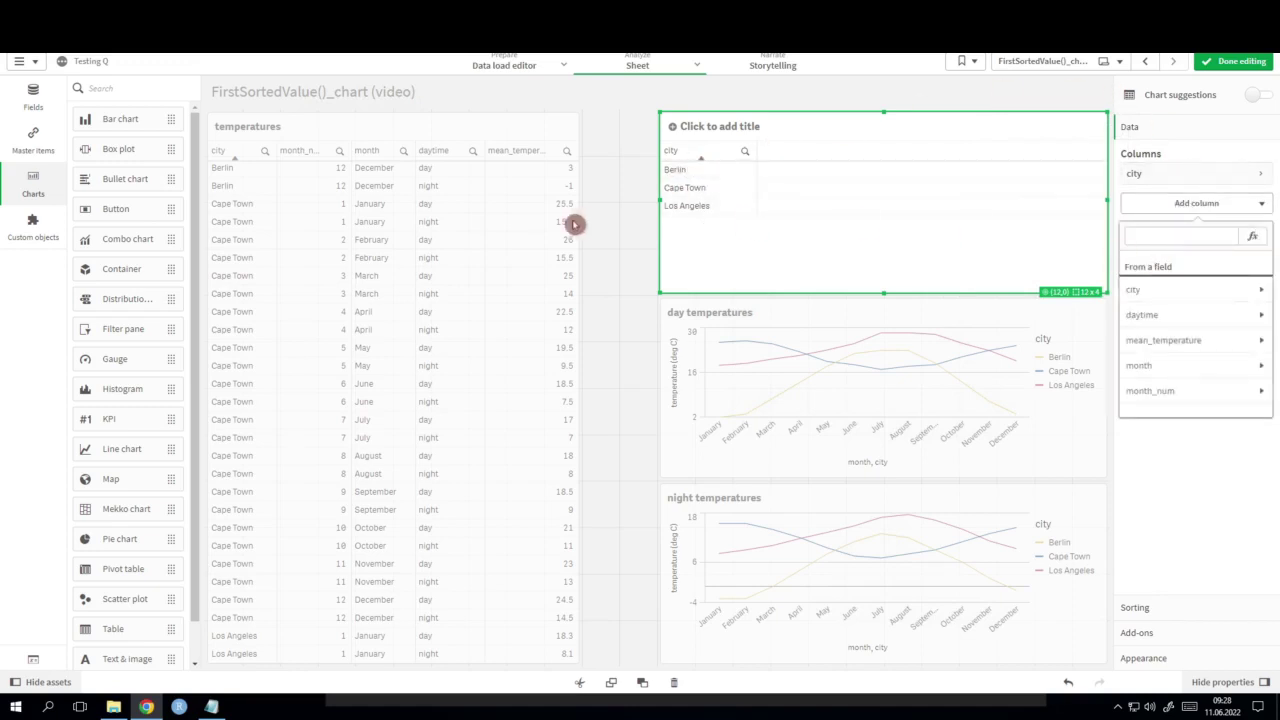
left_click(1252, 239)
type("FirstSorr")
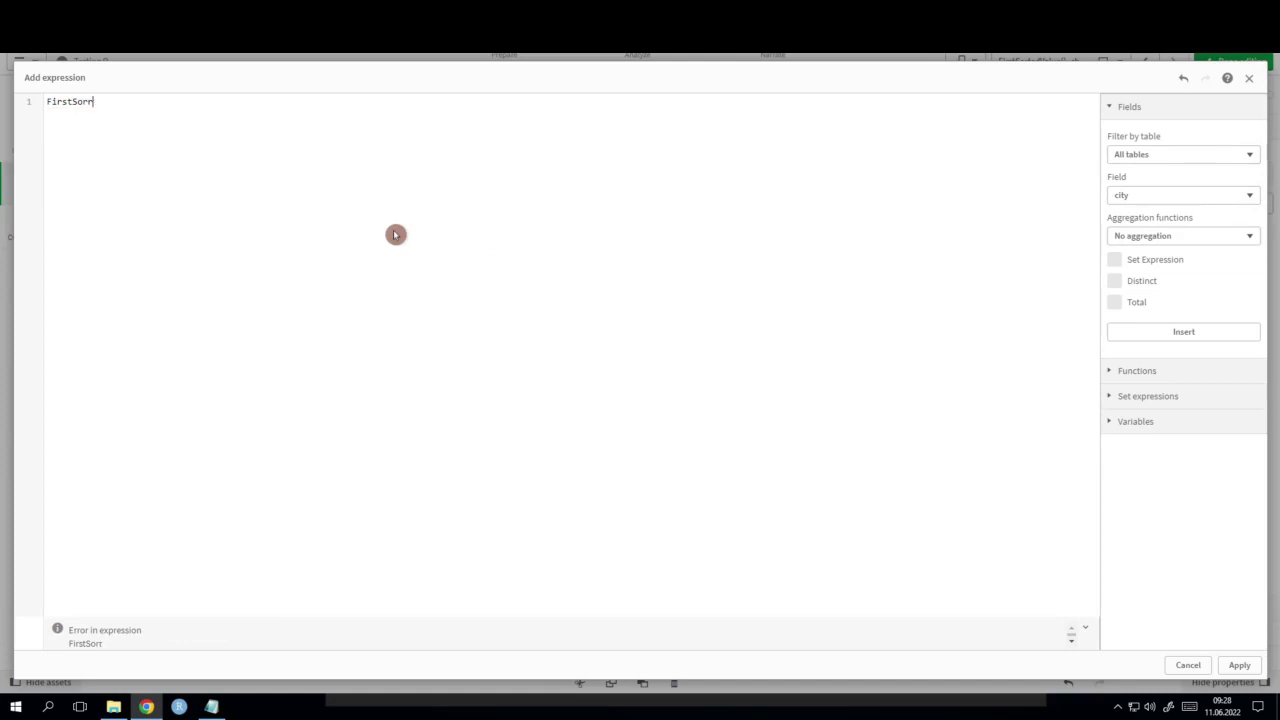
key("BackSpace")
type("ted")
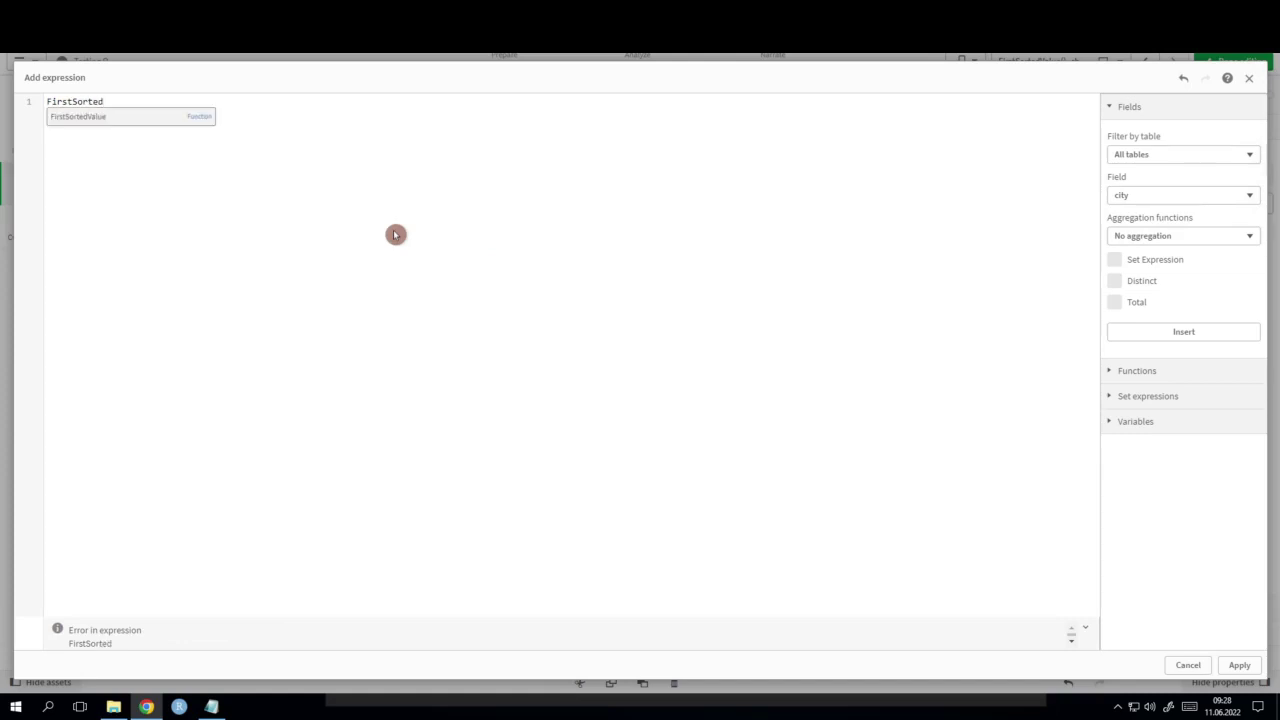
key("Return")
type(")")
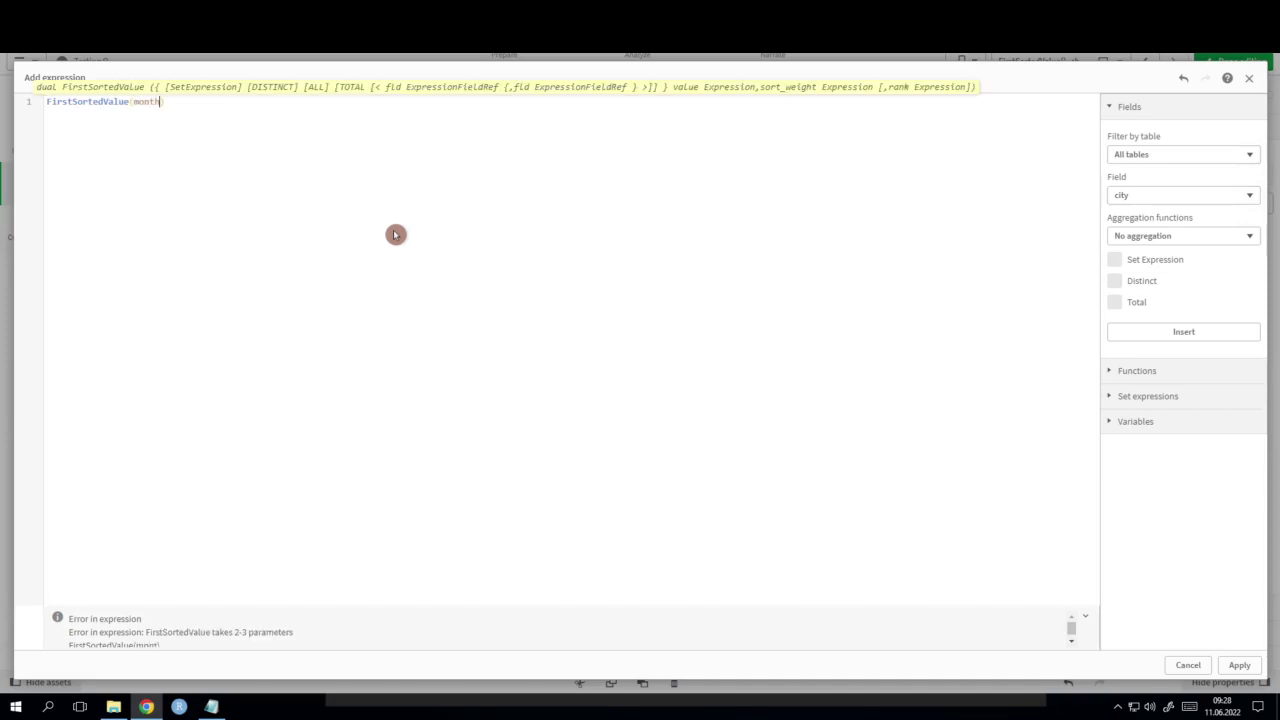
Step: Give FirstSortedValue the arguments month and -mean_temperature, so that months are sorted by descending temperature
type("month, mean_e")
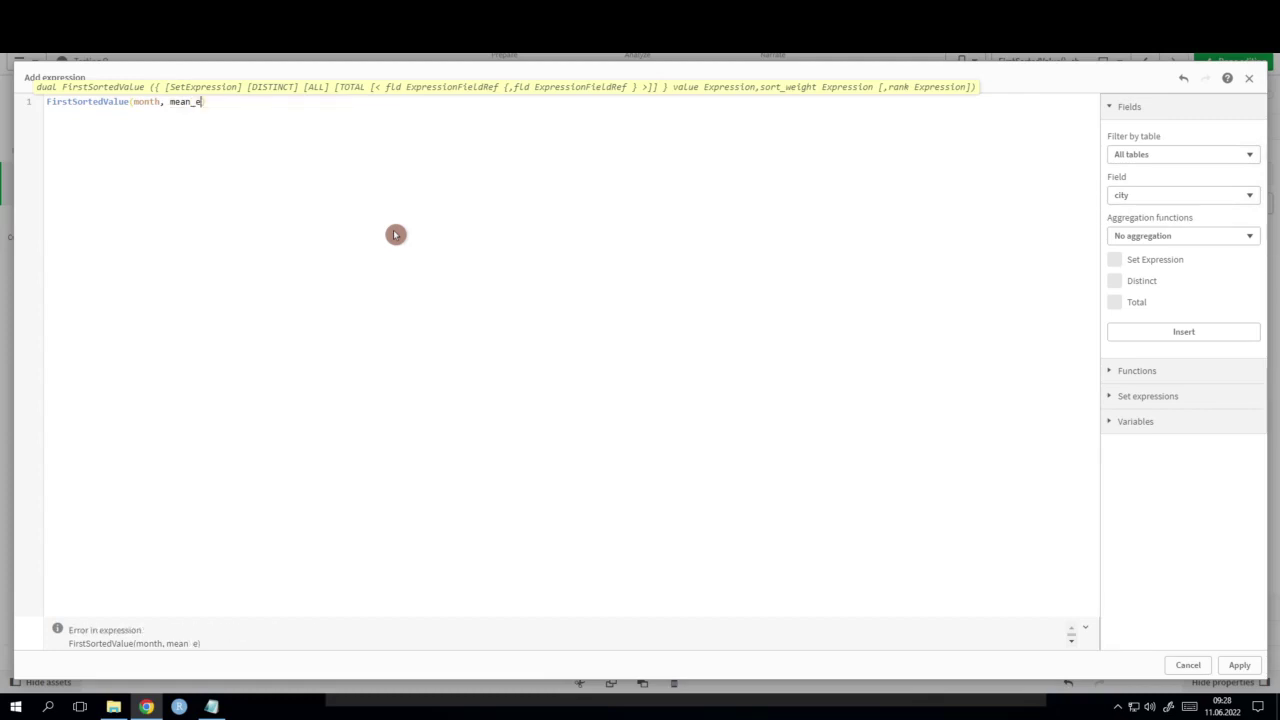
key("BackSpace")
type("m")
type("emo")
key("BackSpace")
type("p")
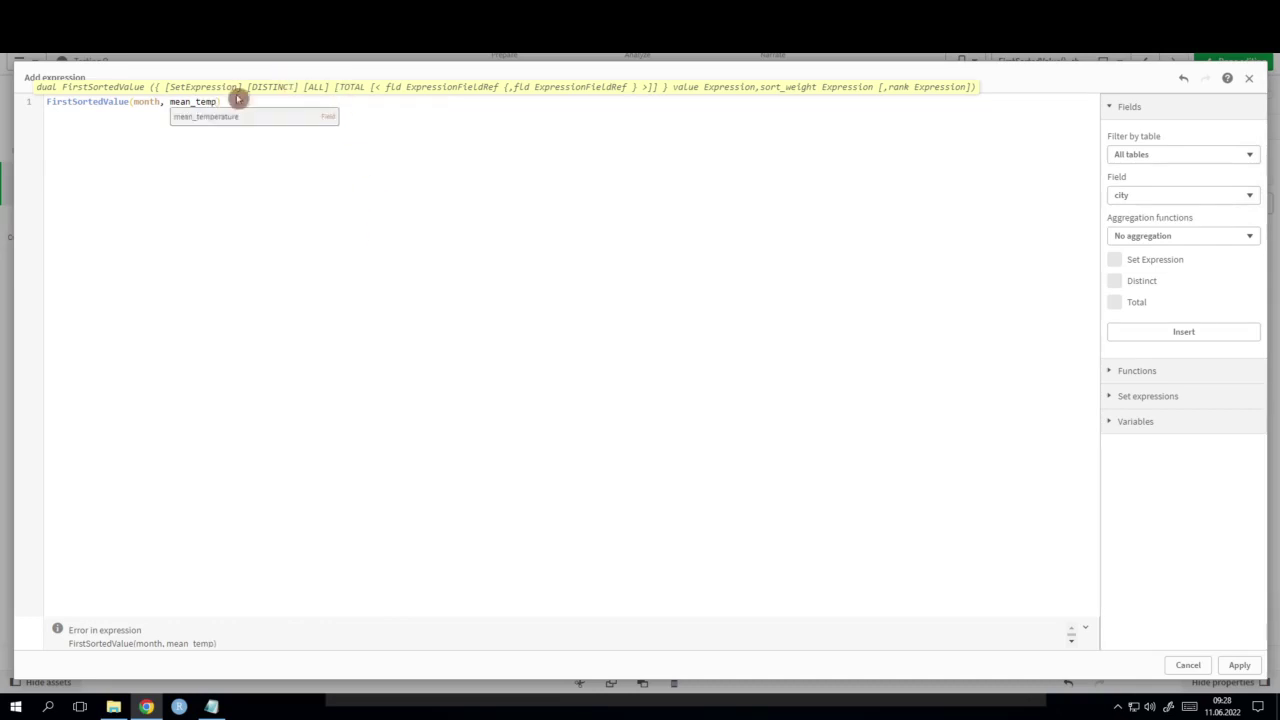
key("Return")
left_click(180, 97)
left_click(182, 120)
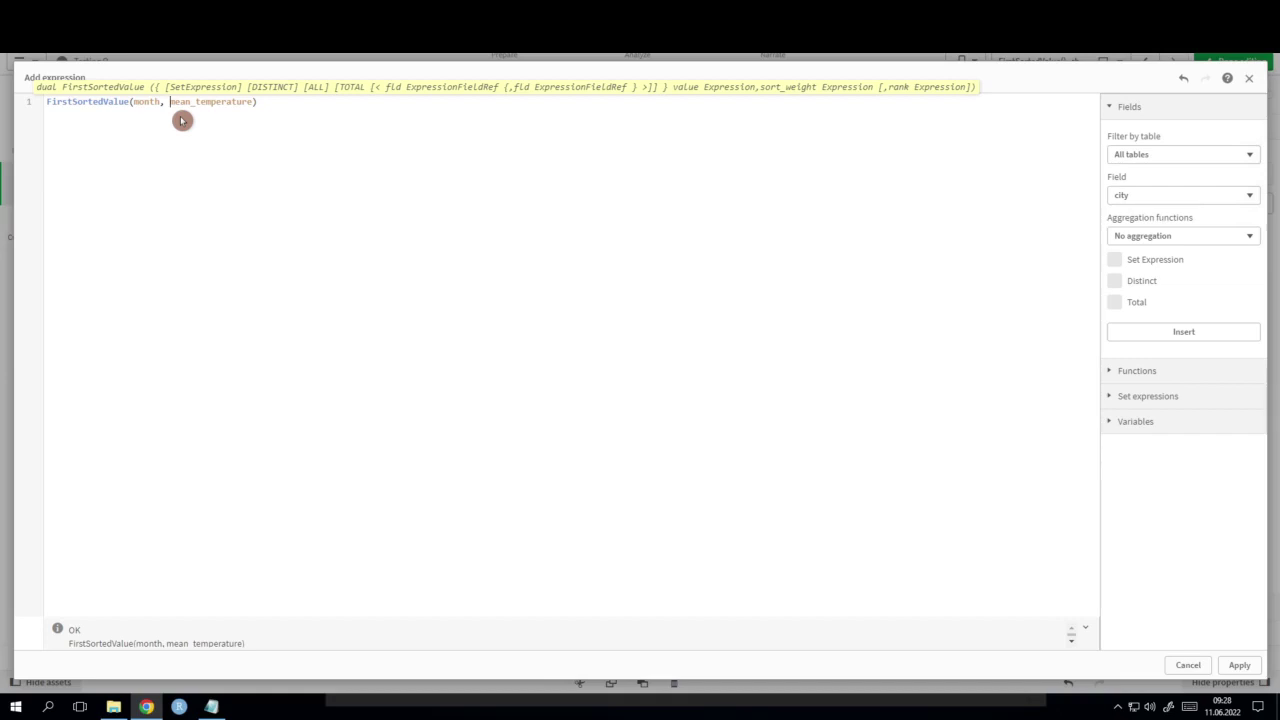
type("-")
Step: Insert the set modifier {<daytime={'day'}>} before month in the expression and apply it
left_click(158, 119)
type("[d")
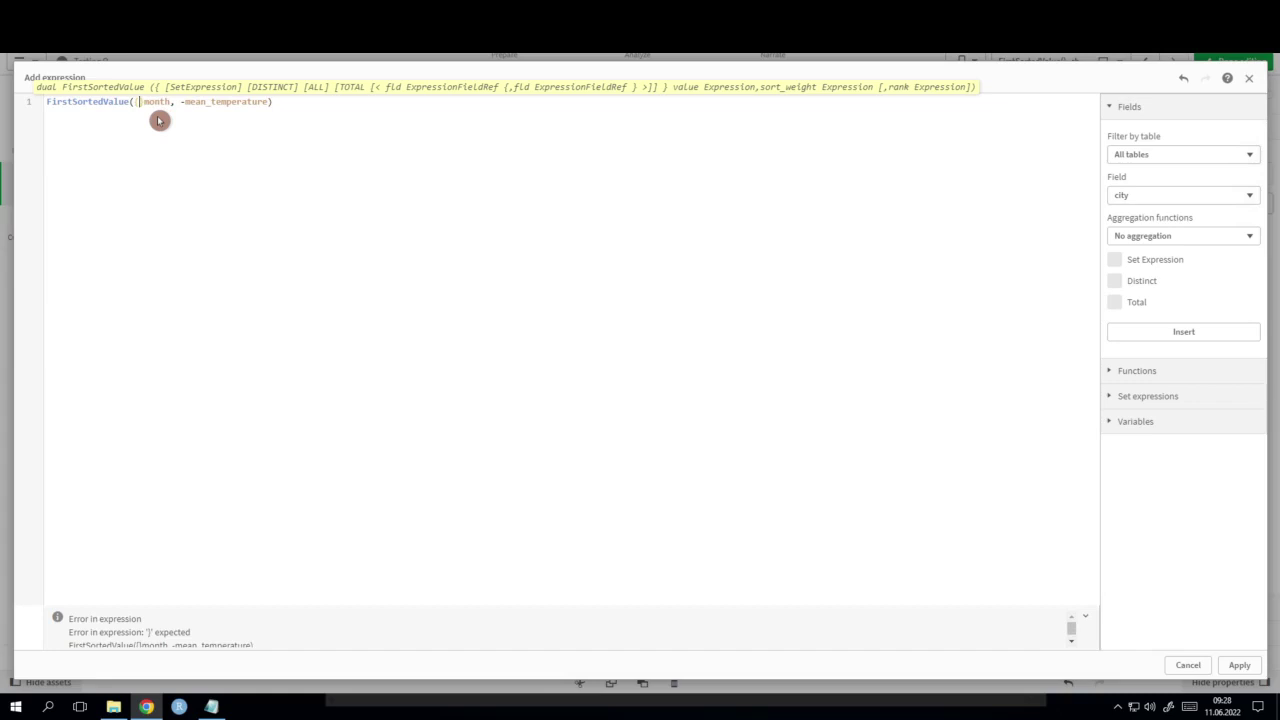
type("ay")
left_click(158, 118)
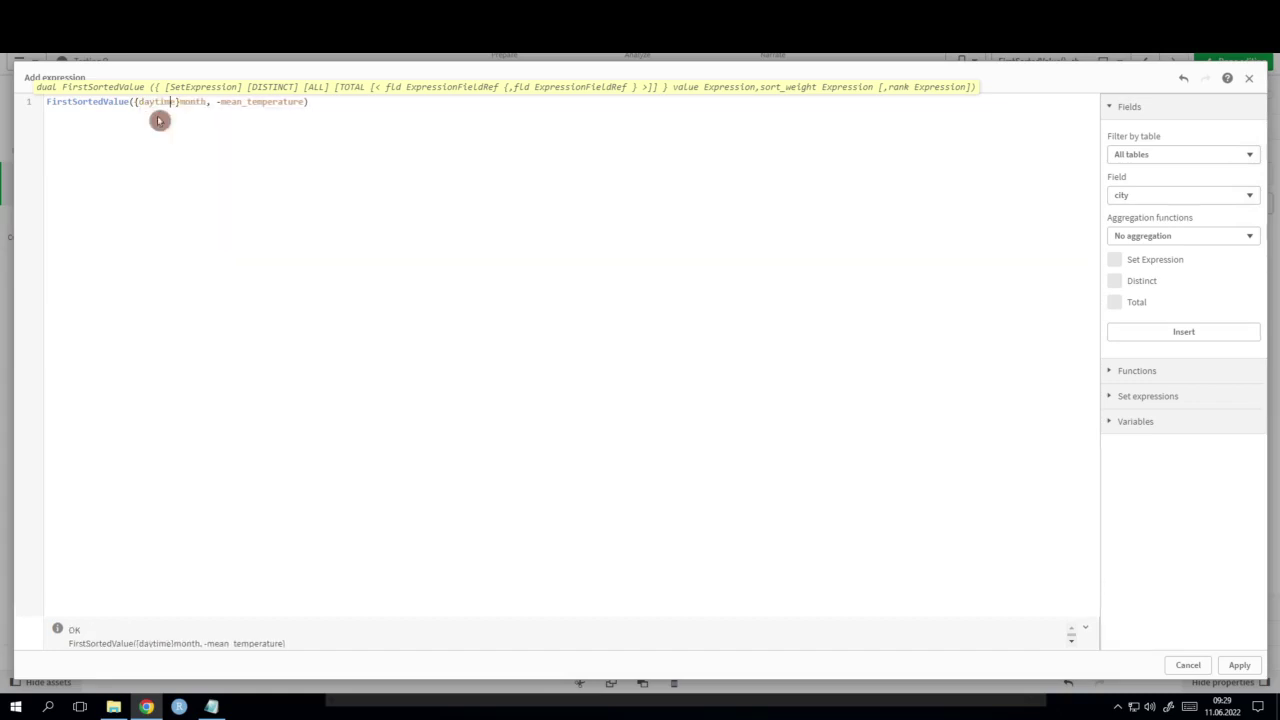
type("<daytime")
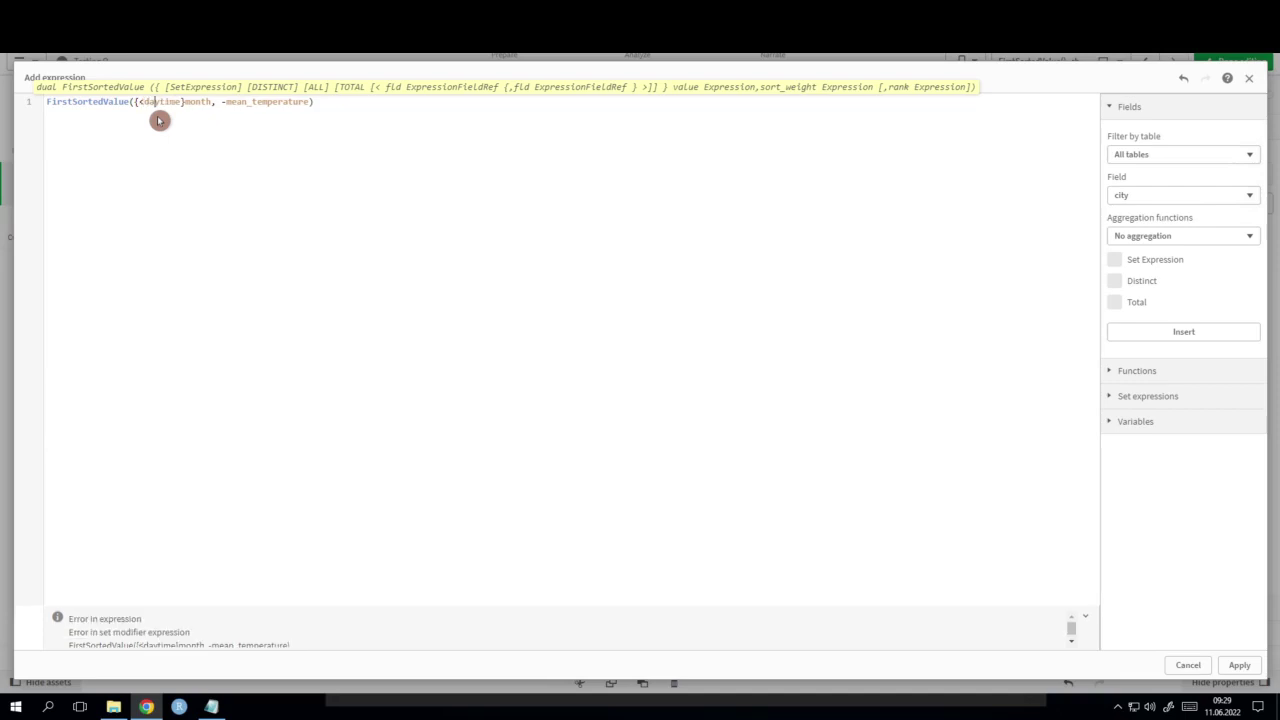
type("={'day'}>")
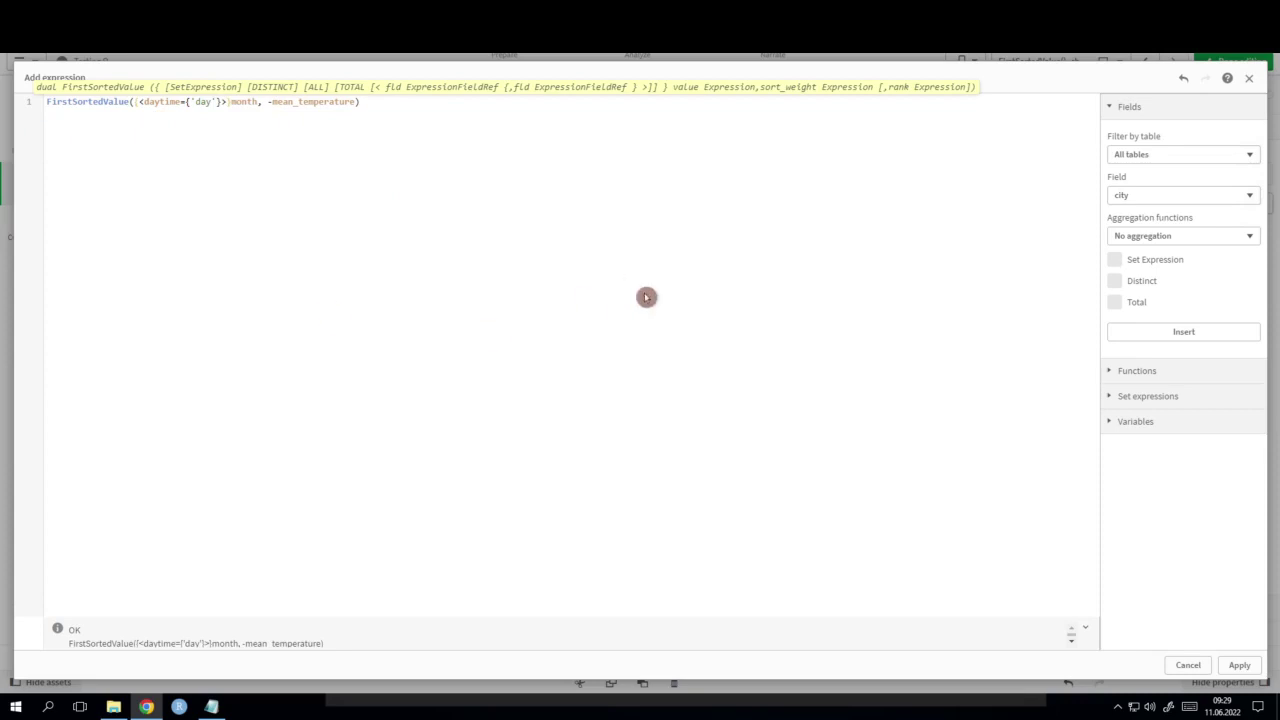
left_click(1239, 666)
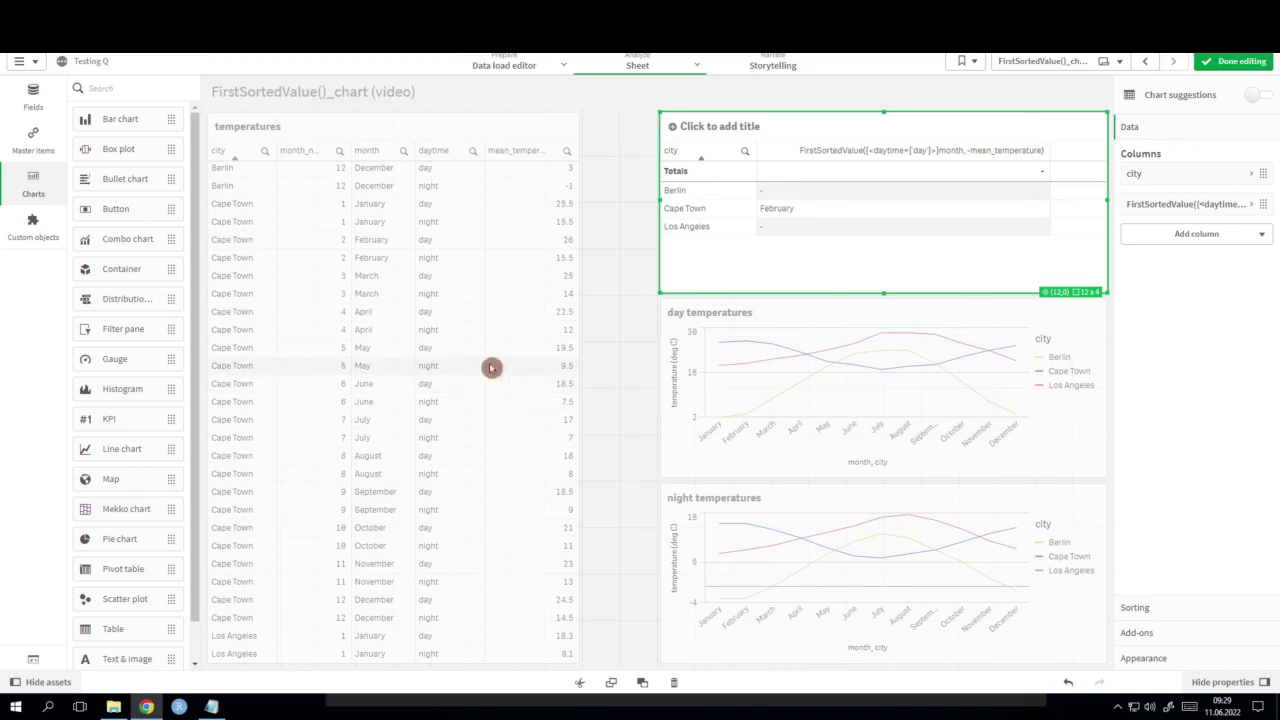
Step: Finish editing the sheet and examine the Berlin rows of the temperatures table
left_click(1245, 63)
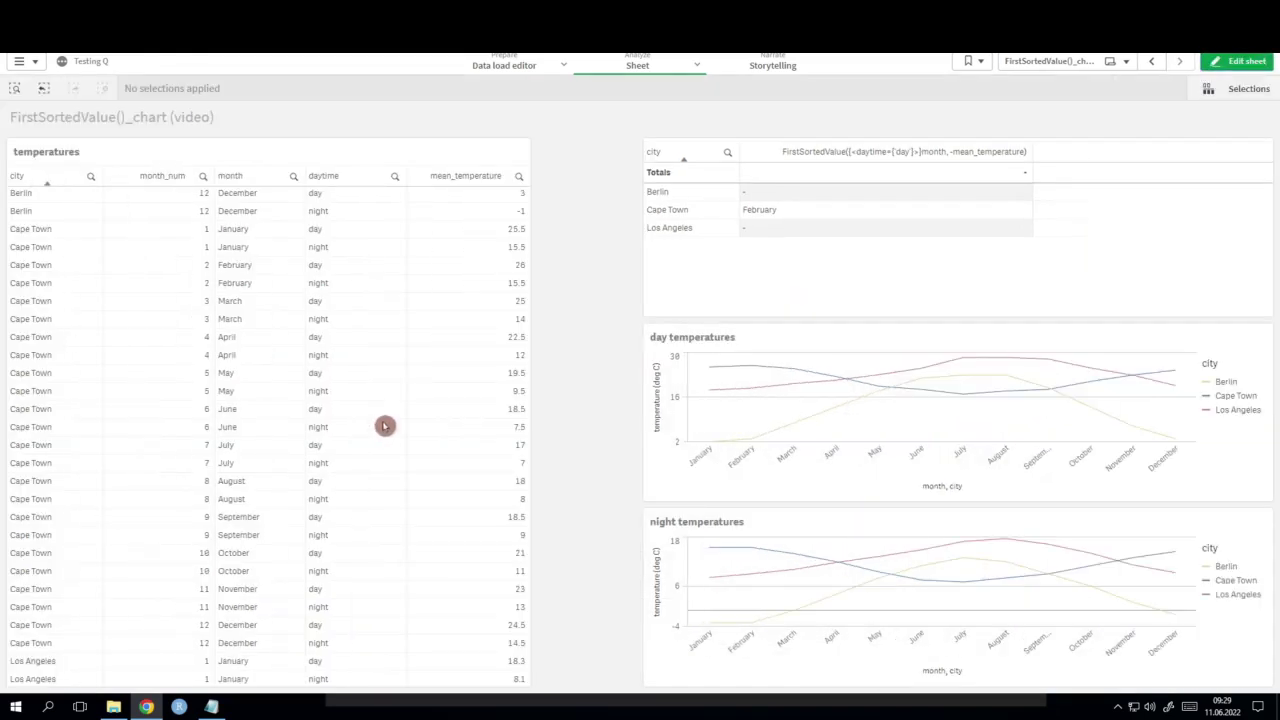
scroll(271, 404, "up", 2)
scroll(271, 404, "up", 5)
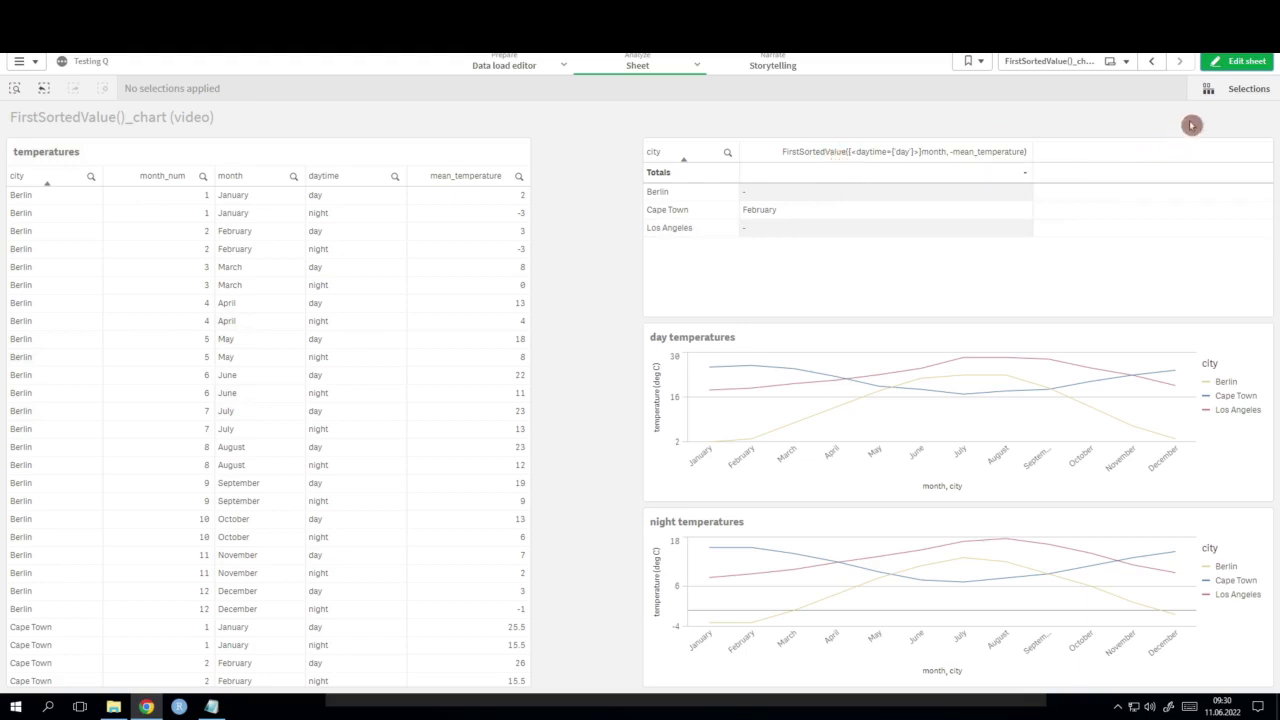
Step: Reopen the measure's expression in sheet editing, add distinct before month, and apply it
left_click(1218, 64)
left_click(1109, 140)
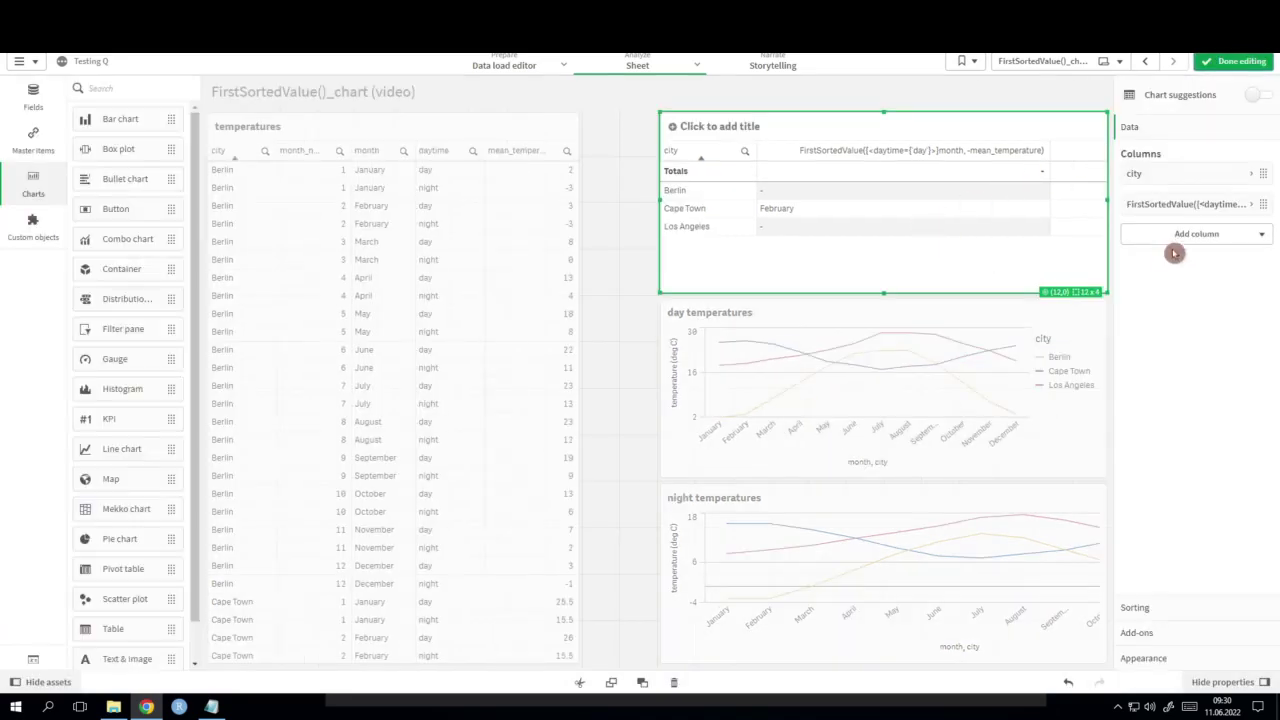
left_click(1218, 205)
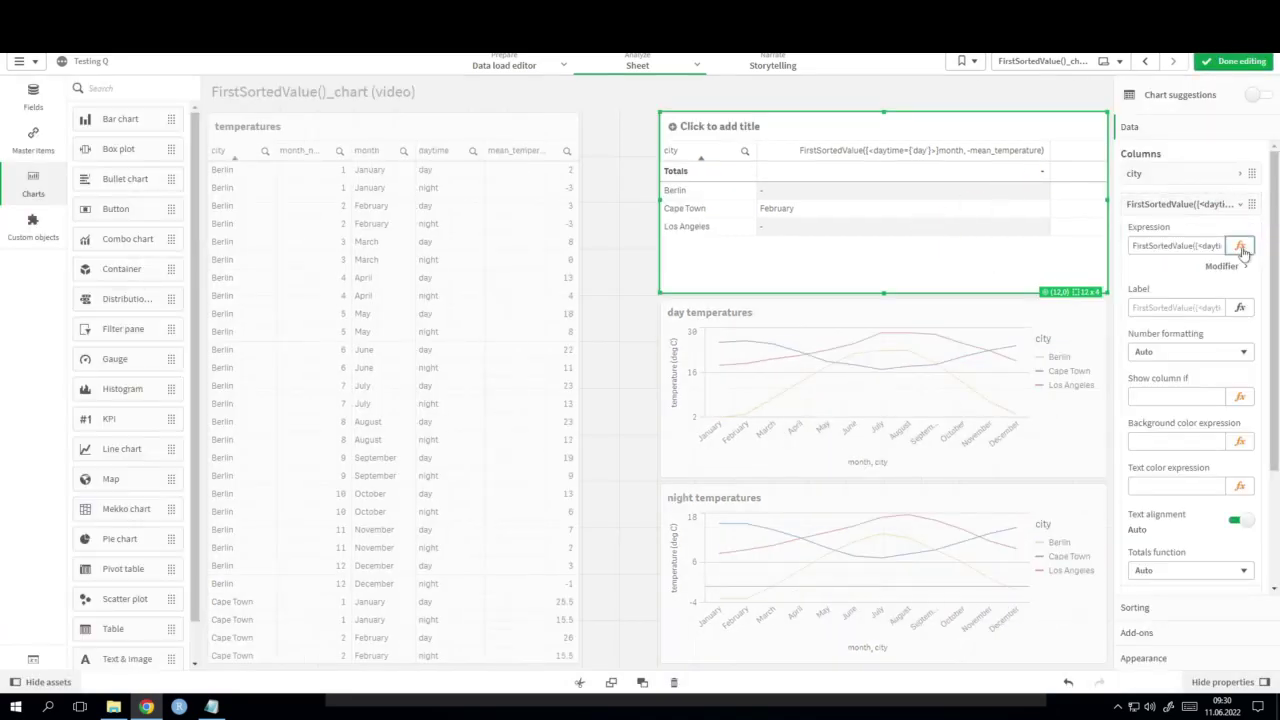
left_click(1249, 224)
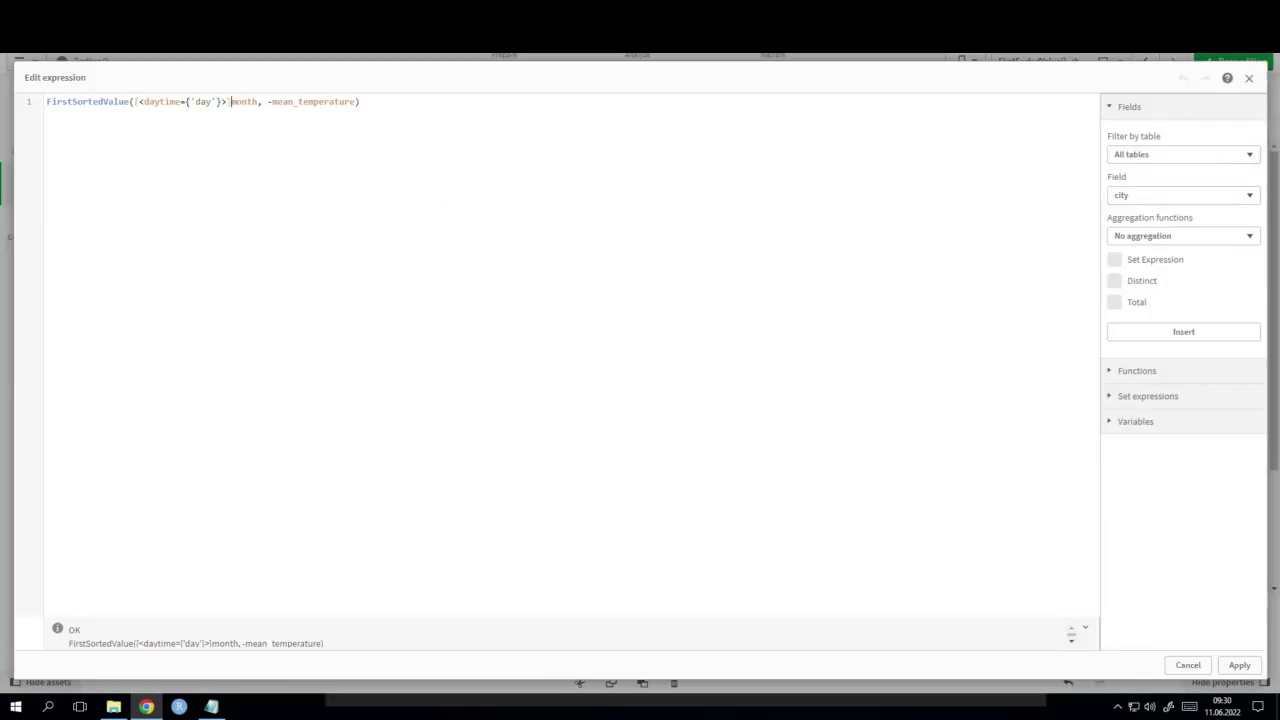
type("distinct")
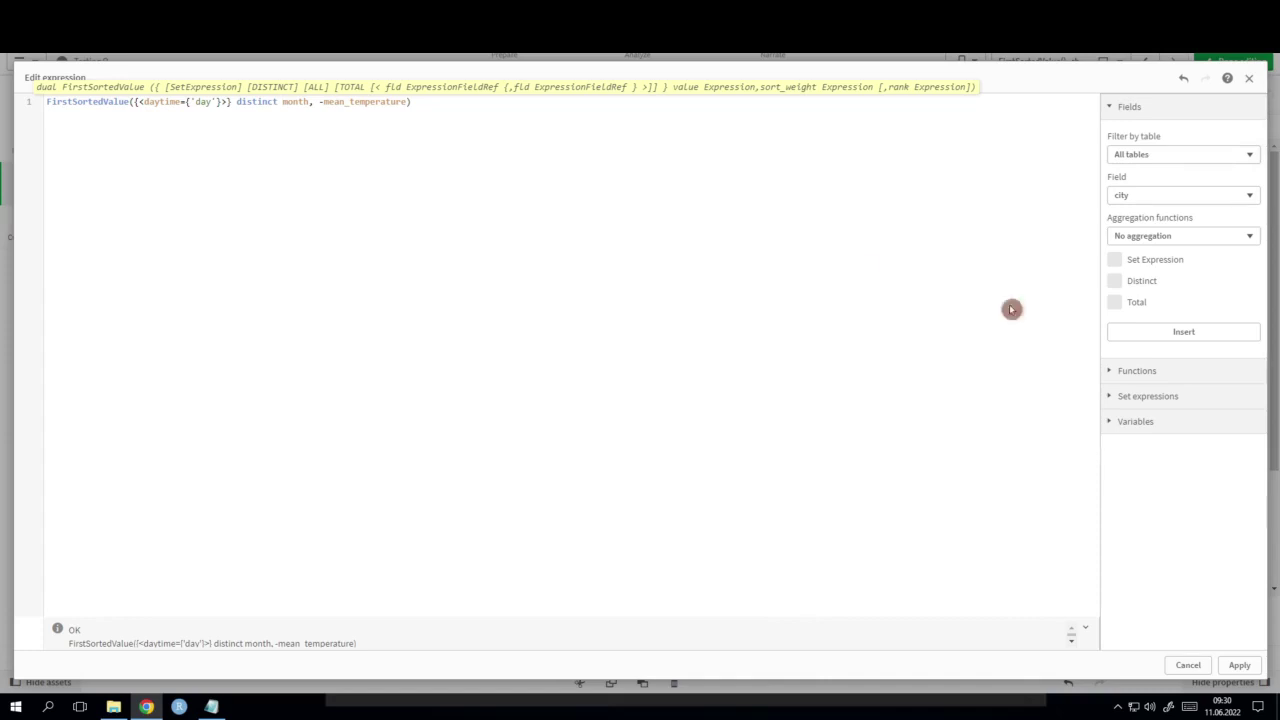
left_click(1238, 665)
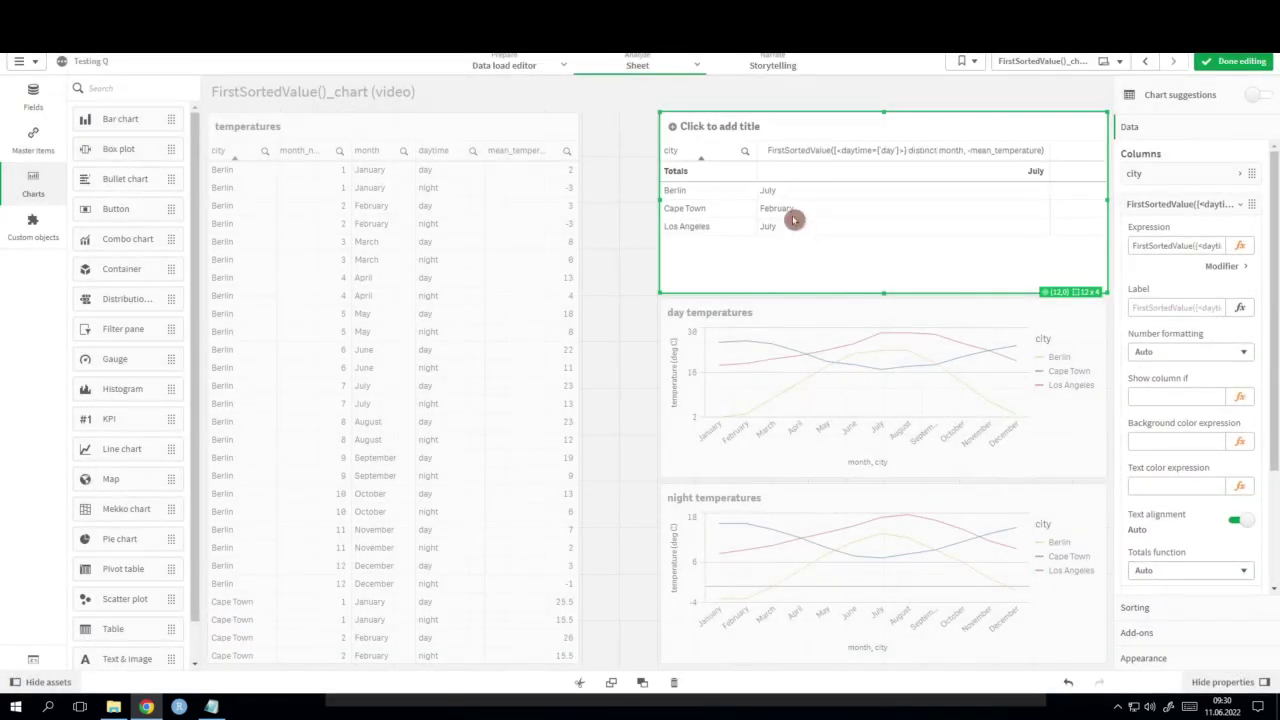
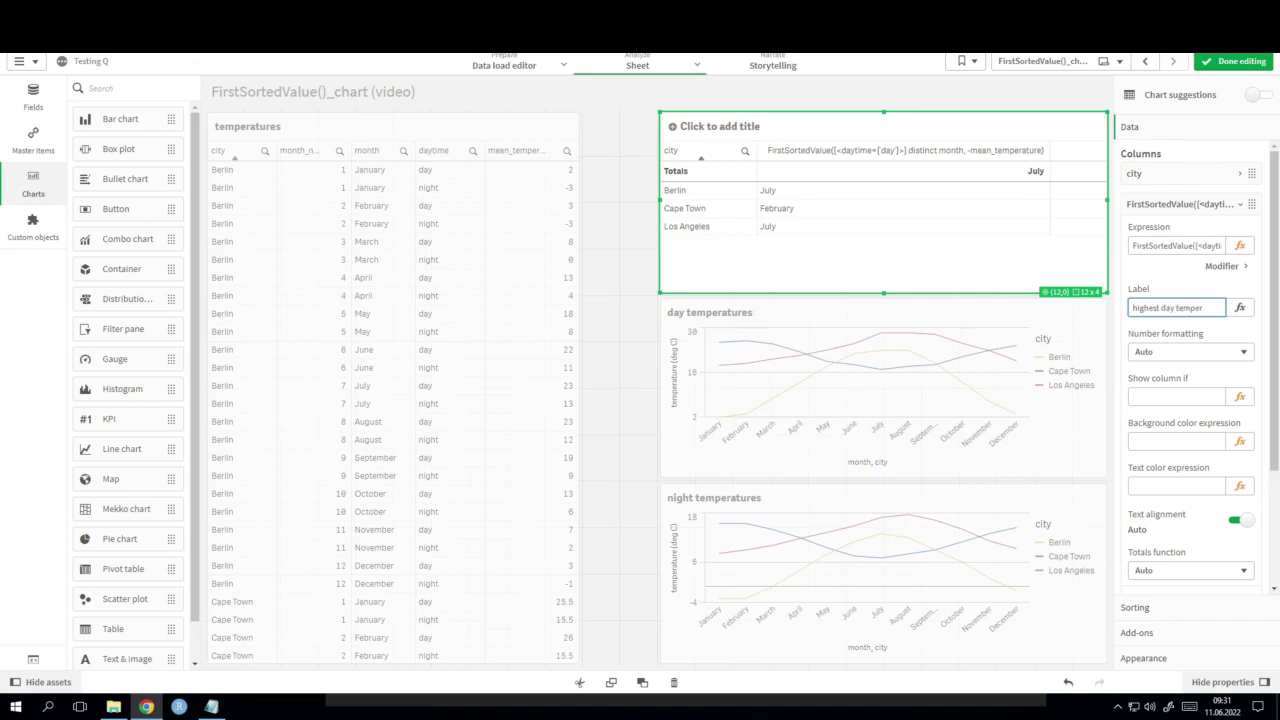
Step: Label the measure column "highest day temperatures" and duplicate it
type("s")
key("Return")
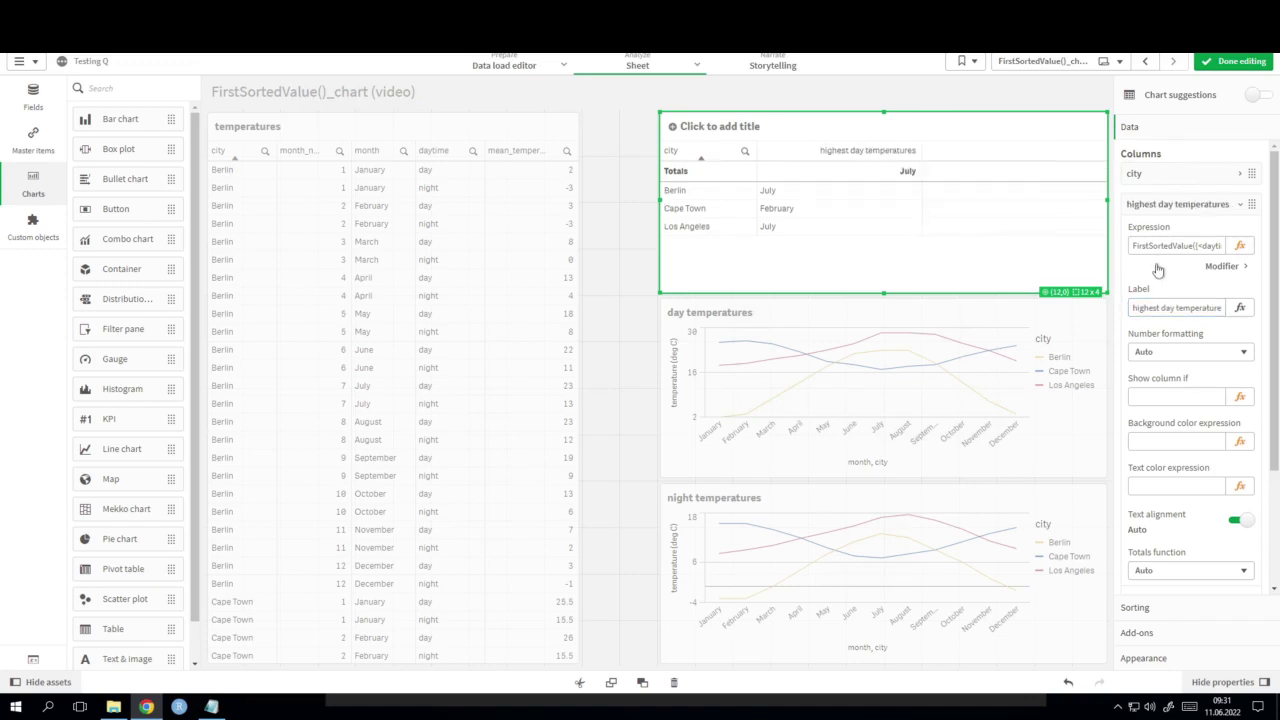
right_click(1155, 207)
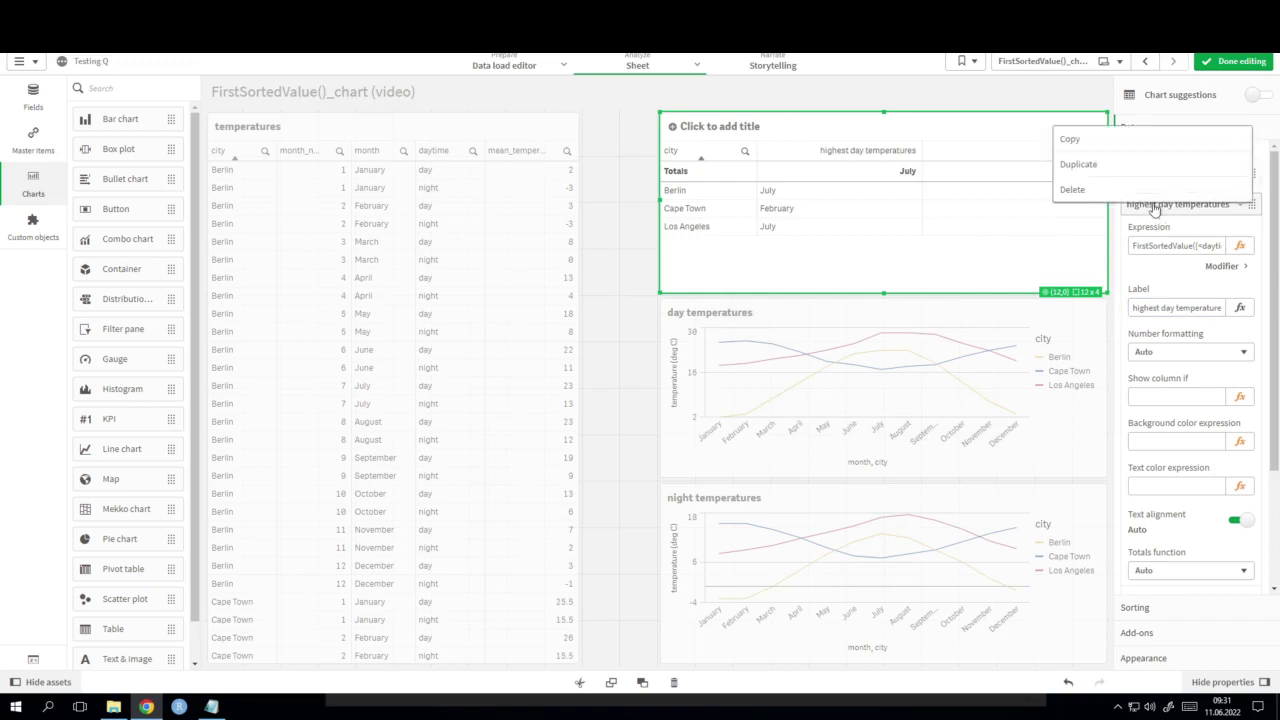
left_click(1085, 164)
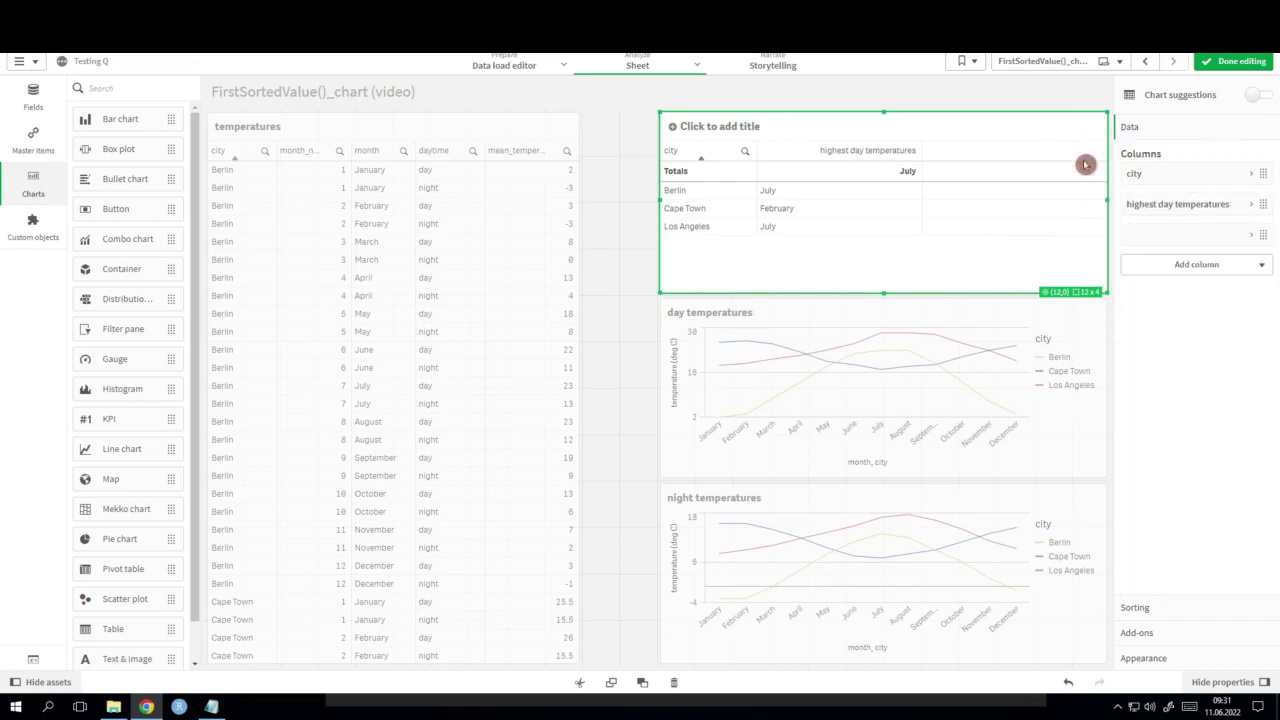
Step: Change the duplicated column's label to "highest night temperatures"
left_click(1222, 240)
left_click(1197, 338)
double_click(1168, 338)
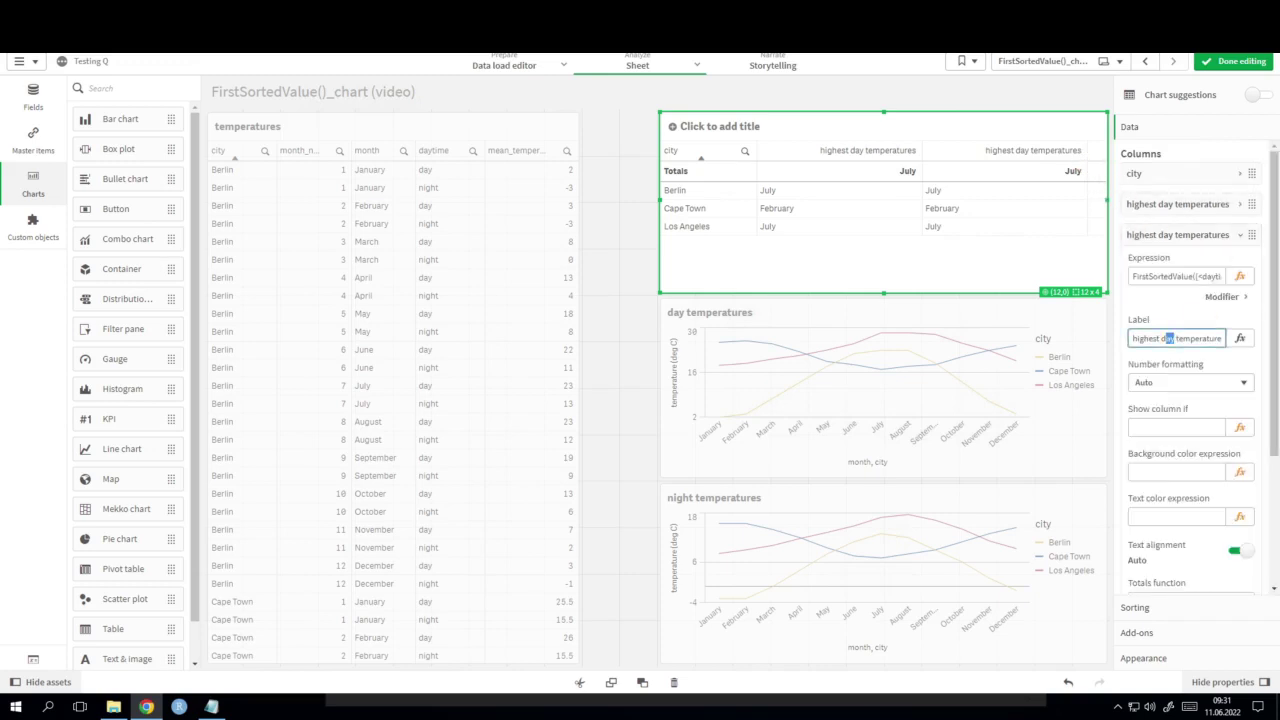
type("night")
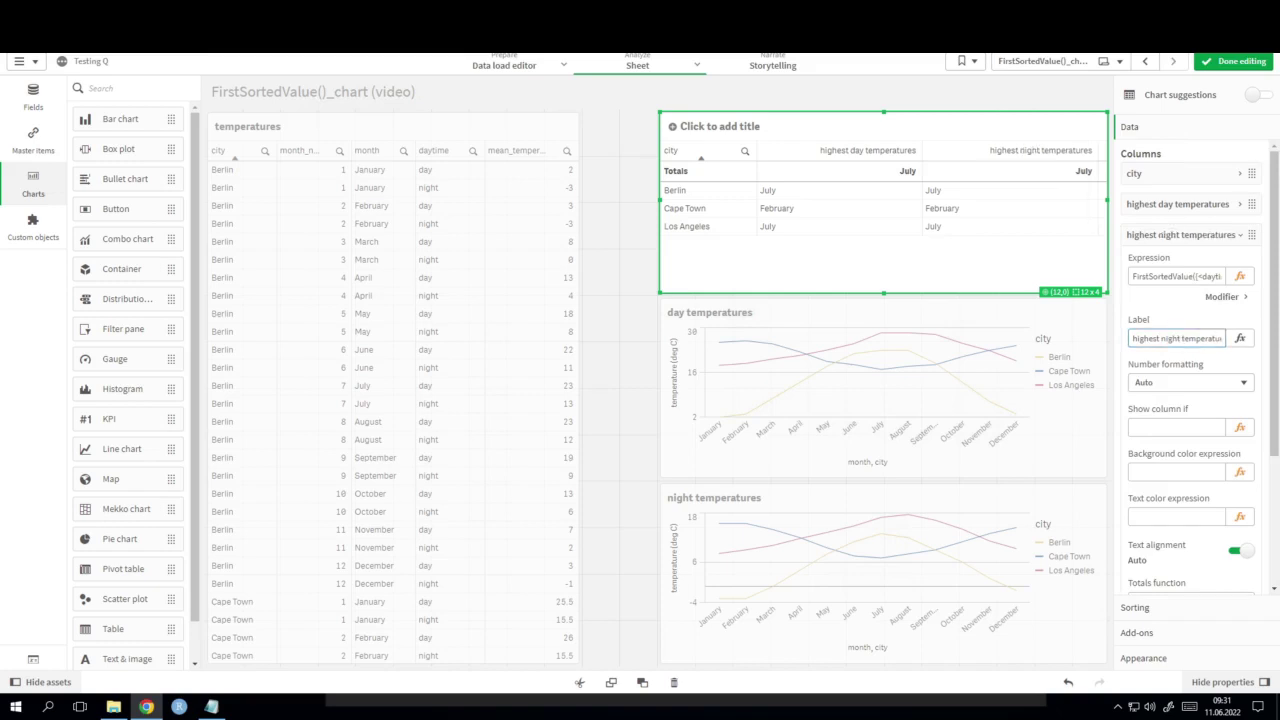
Step: Change the daytime value in the duplicated column's set modifier to 'night' and apply the expression
left_click(1240, 276)
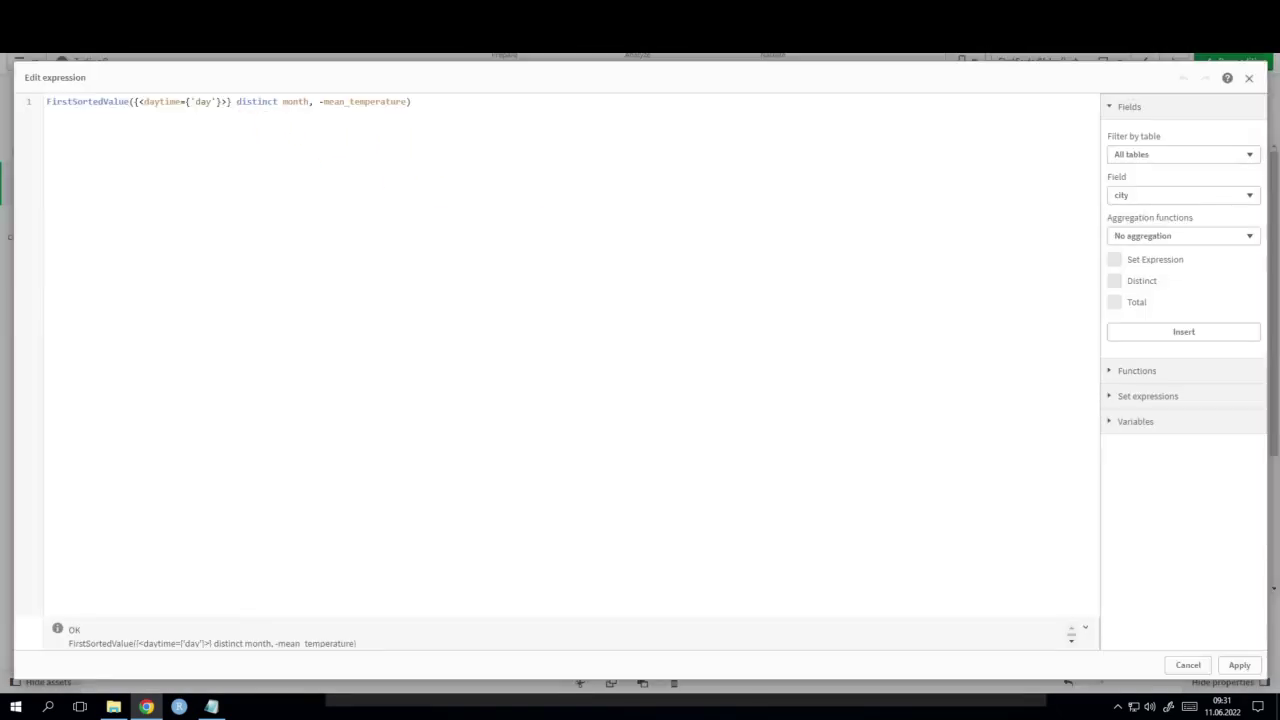
left_click(290, 140)
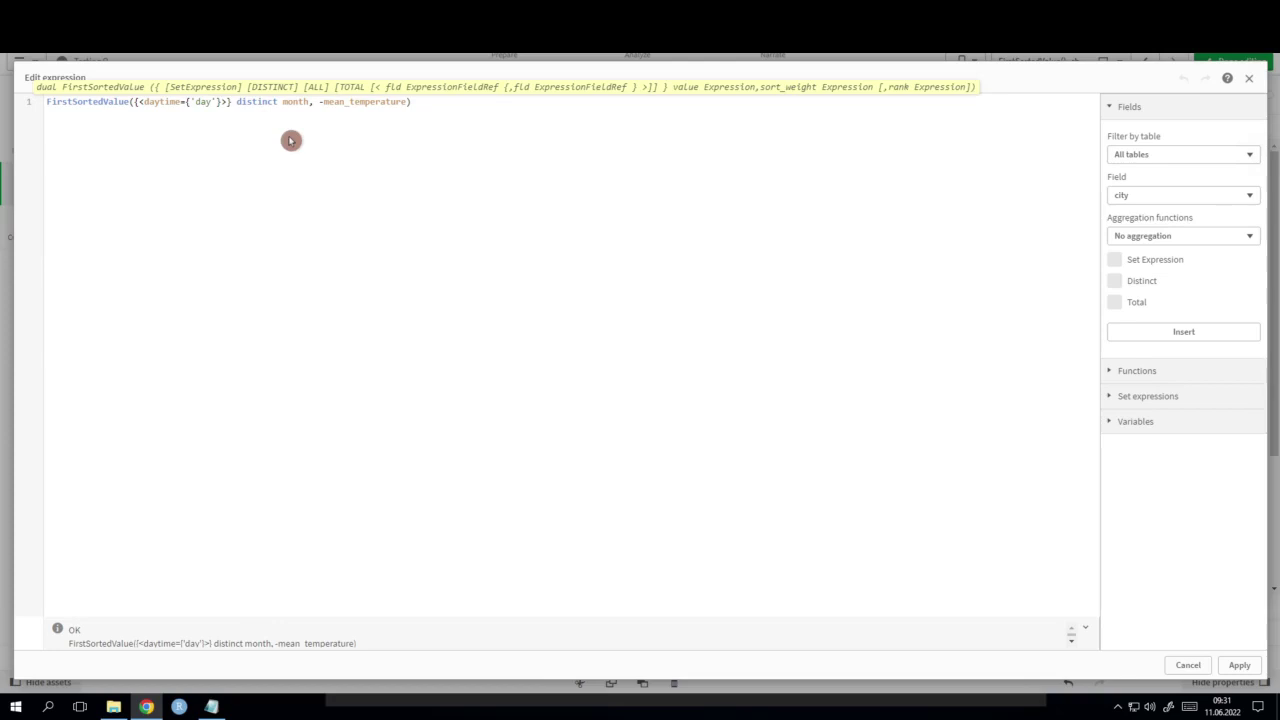
key("BackSpace")
key("BackSpace")
key("BackSpace")
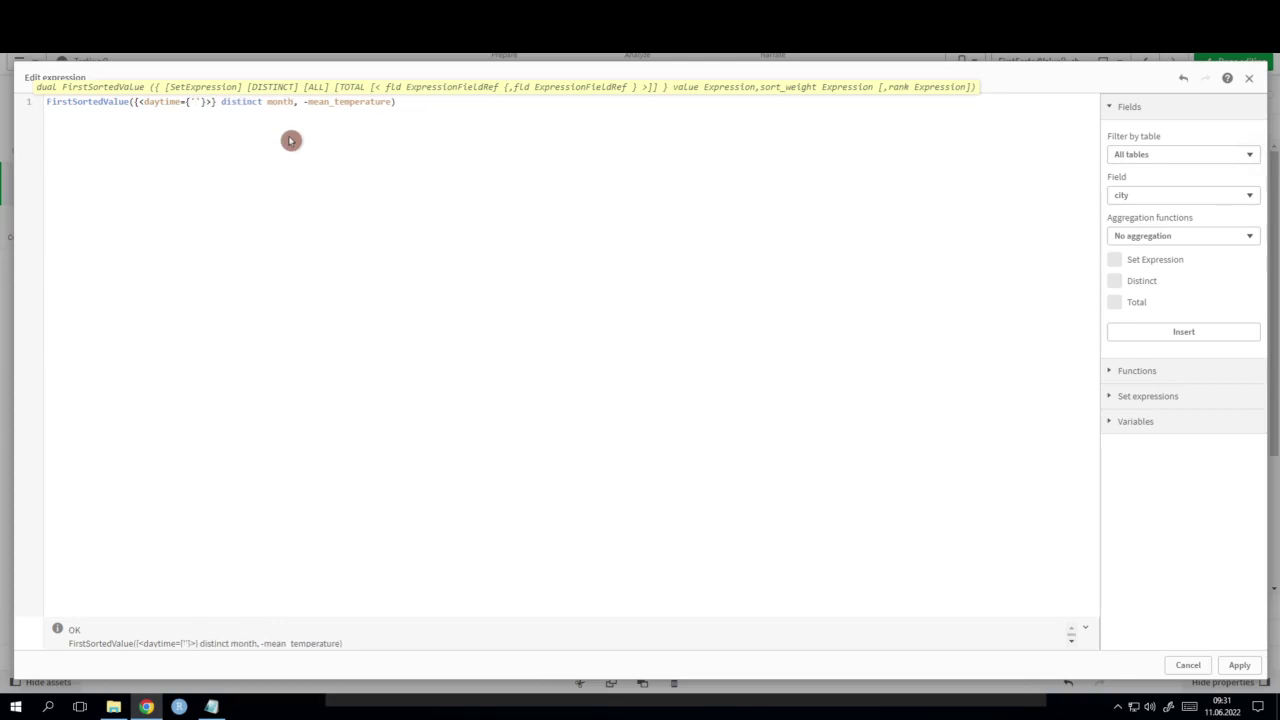
type("night")
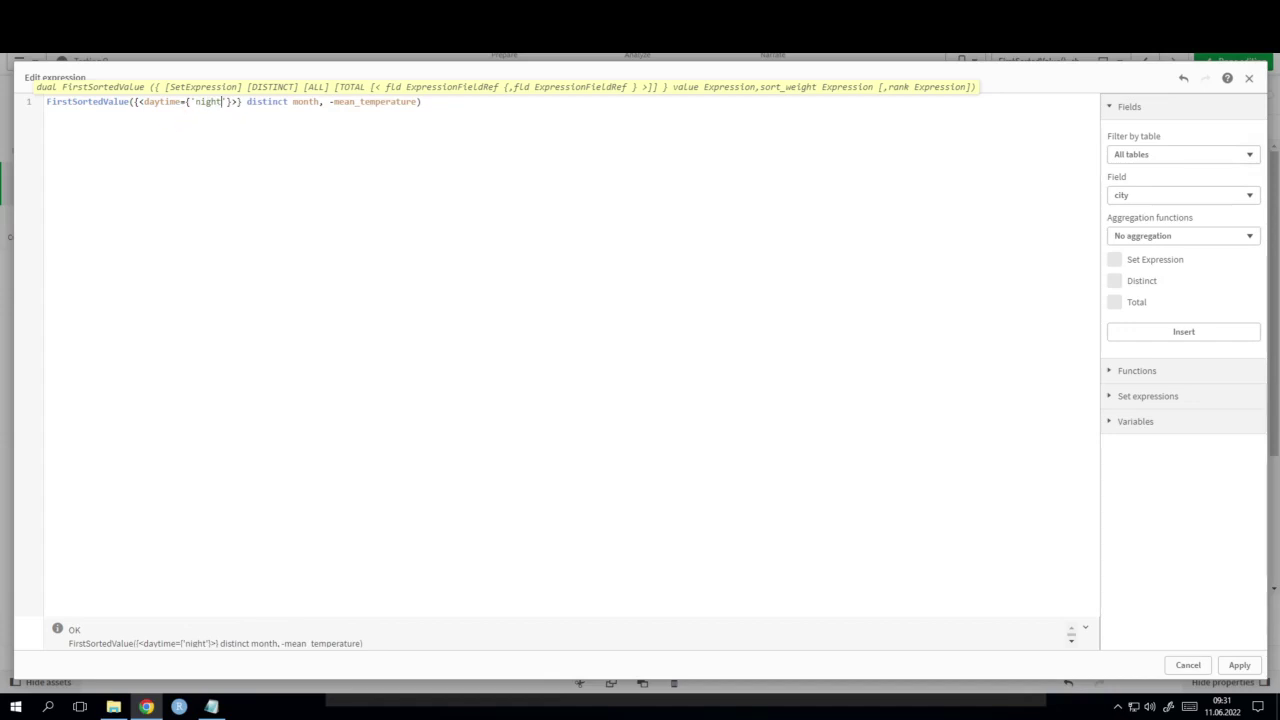
left_click(1240, 665)
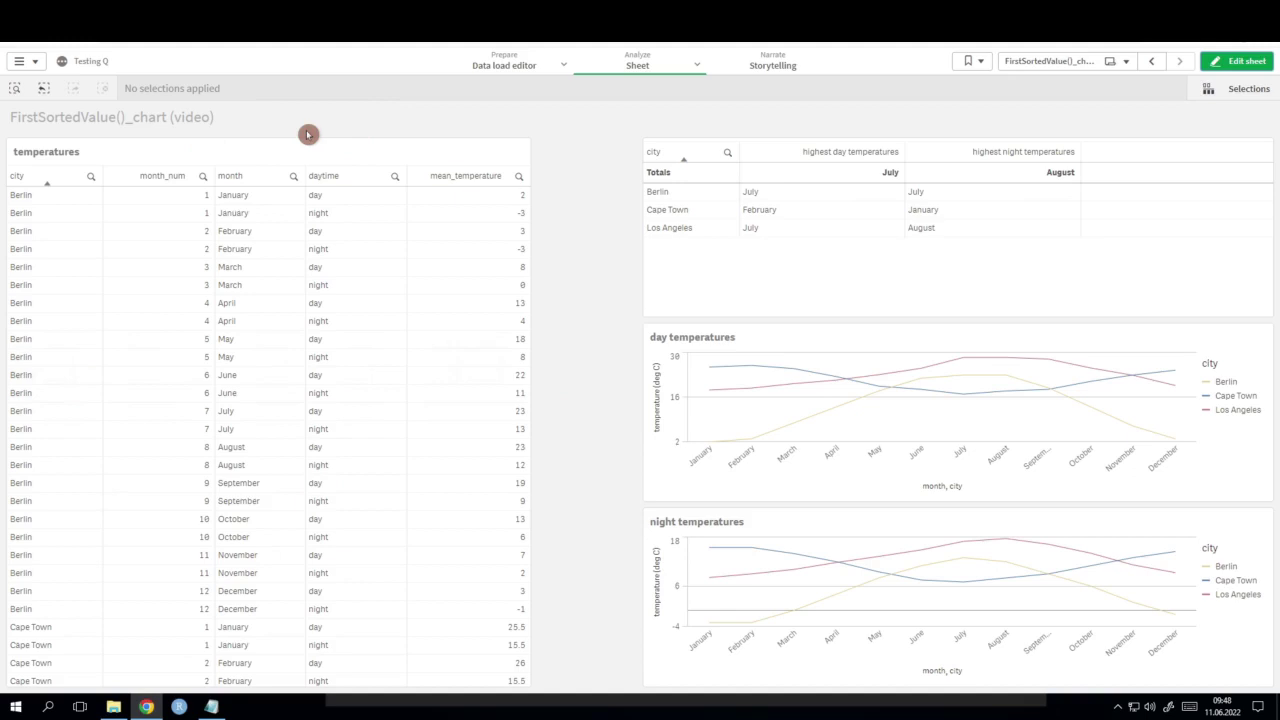
Step: Filter the sheet to the daytime value day and confirm the selection
left_click(318, 197)
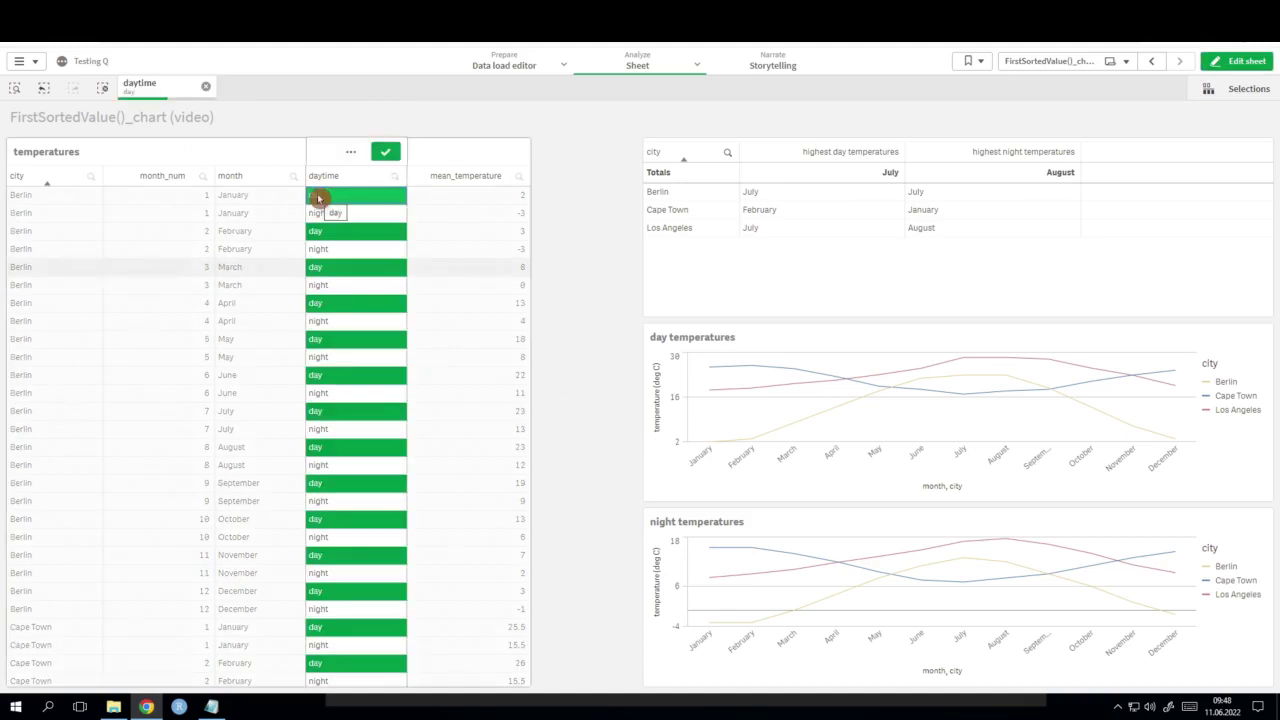
left_click(386, 152)
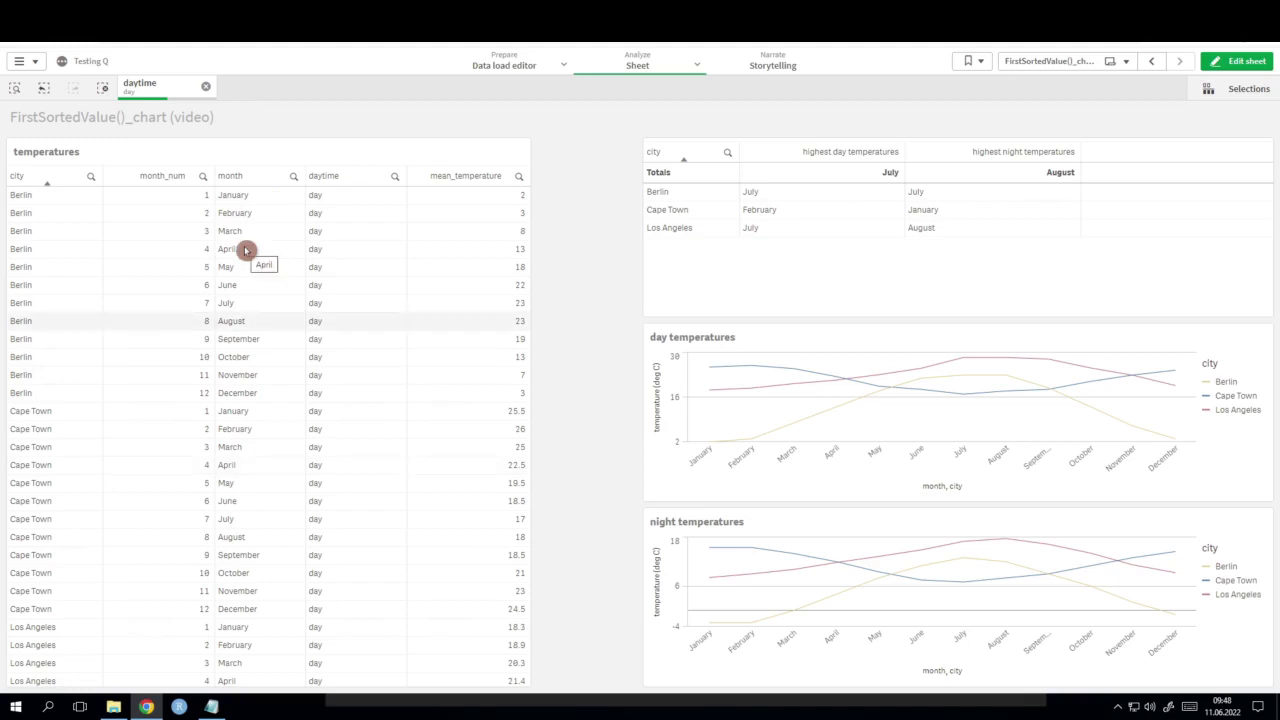
Step: In sheet editing, begin the month column's background color expression in the temperatures table with if(month=FirstSortedValue(month, -mean_temperature)
left_click(1249, 73)
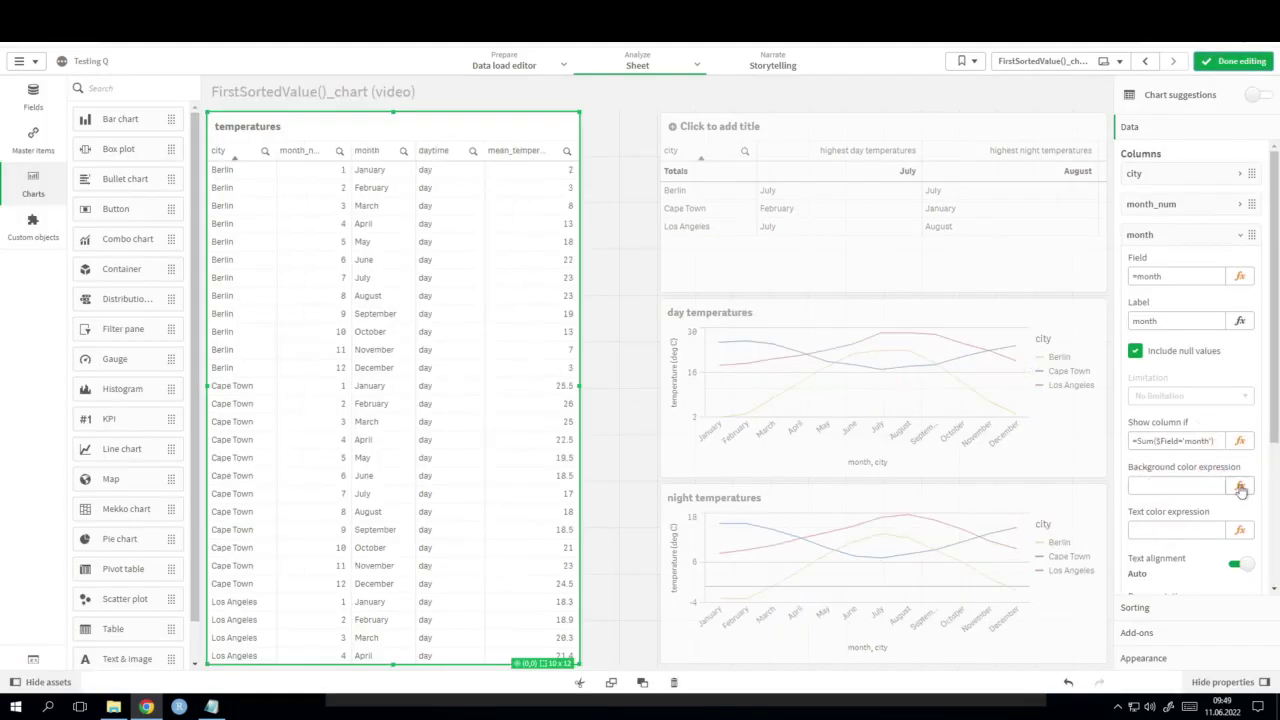
left_click(1240, 488)
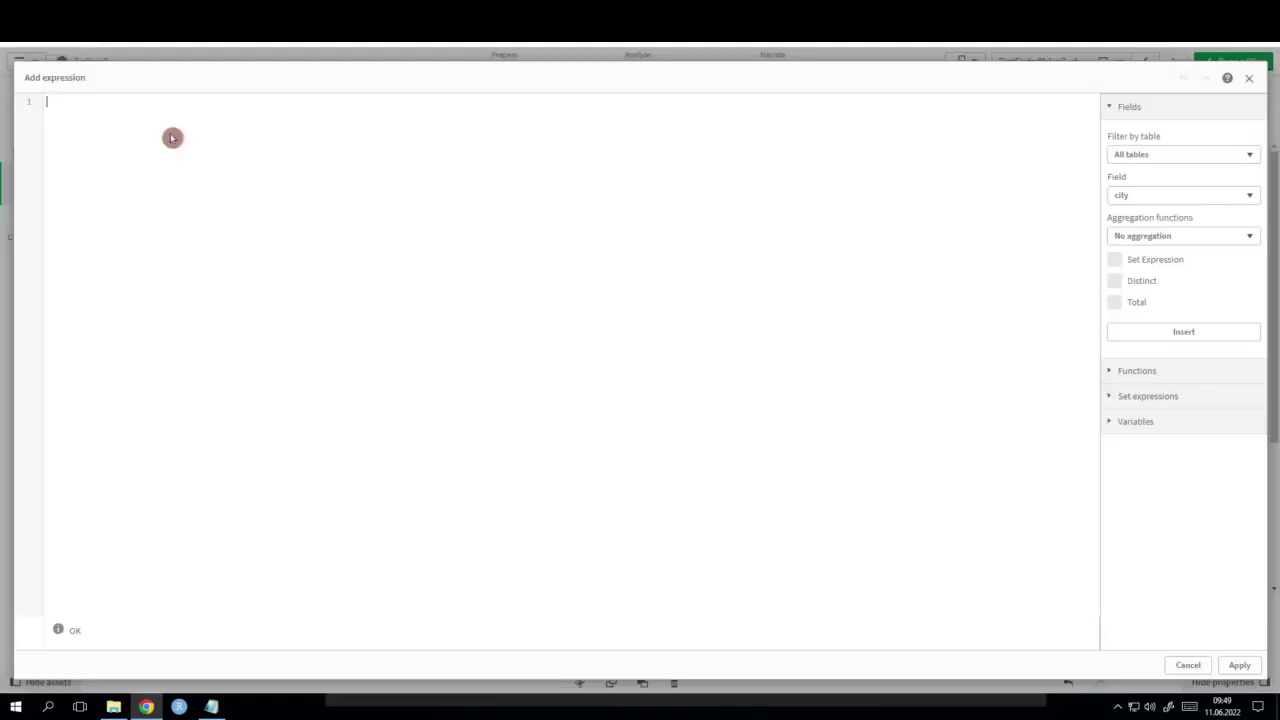
type("if(mo")
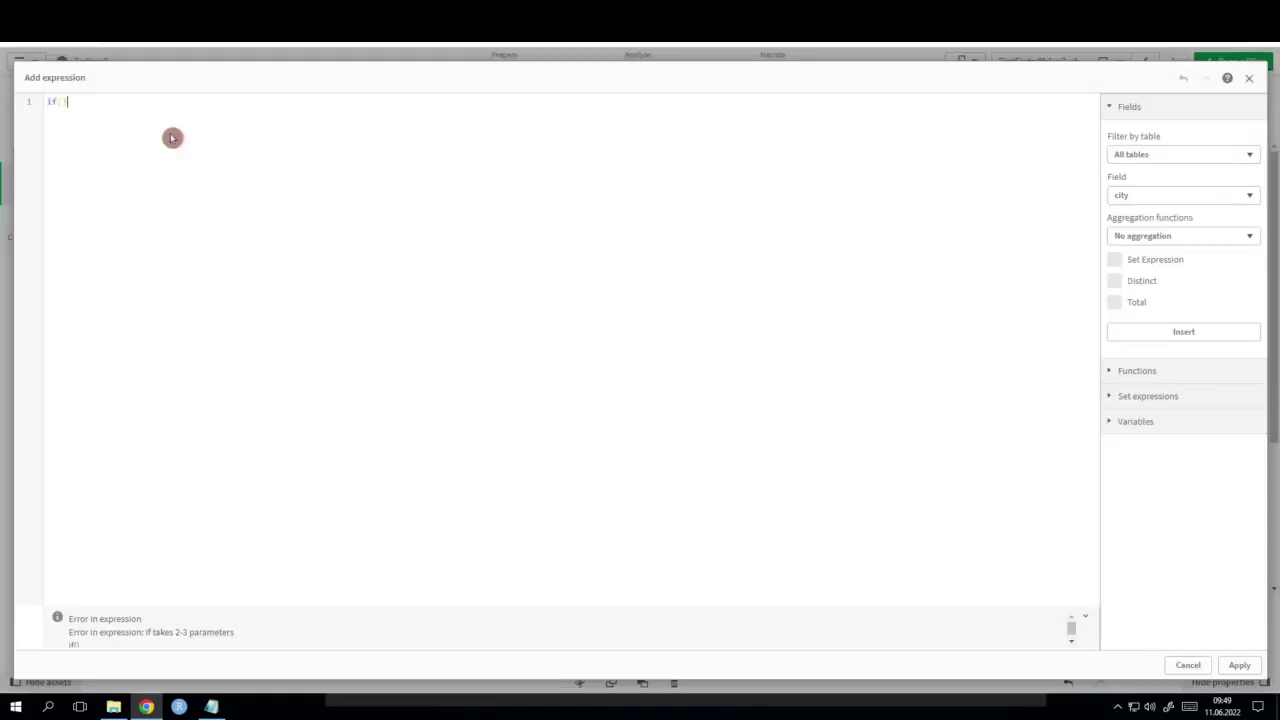
type("nth")
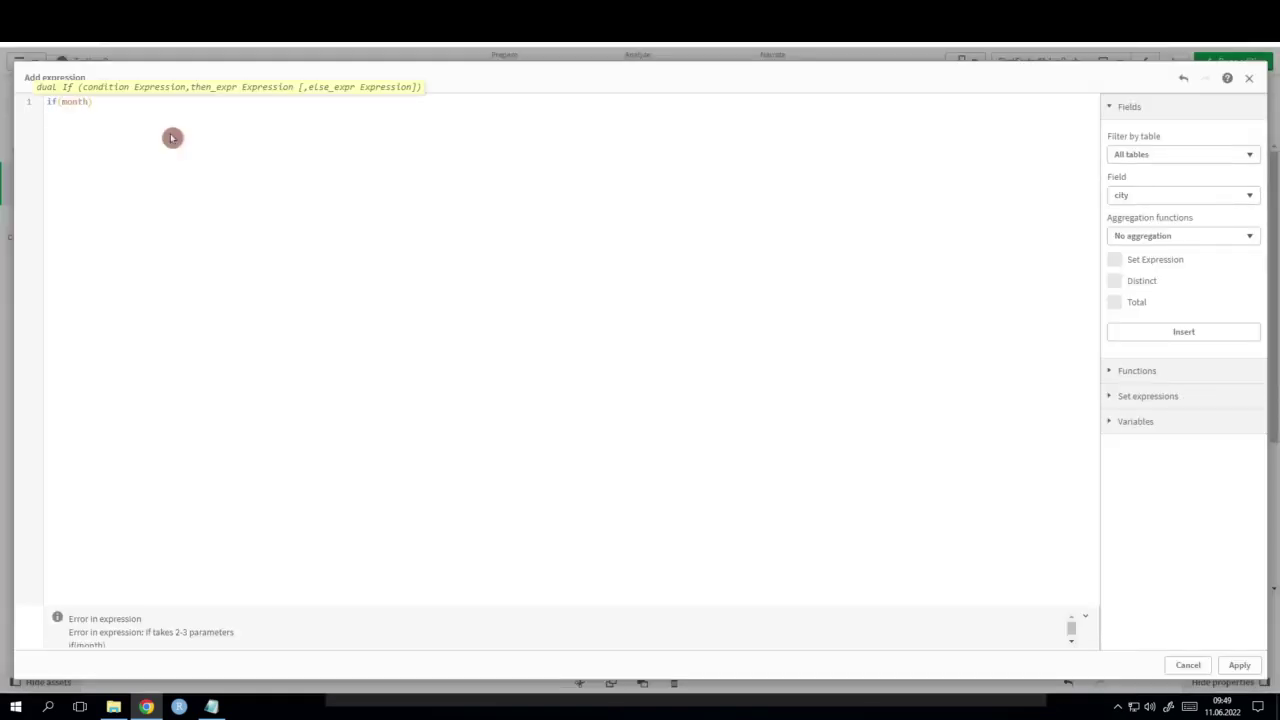
type("=FirstSor")
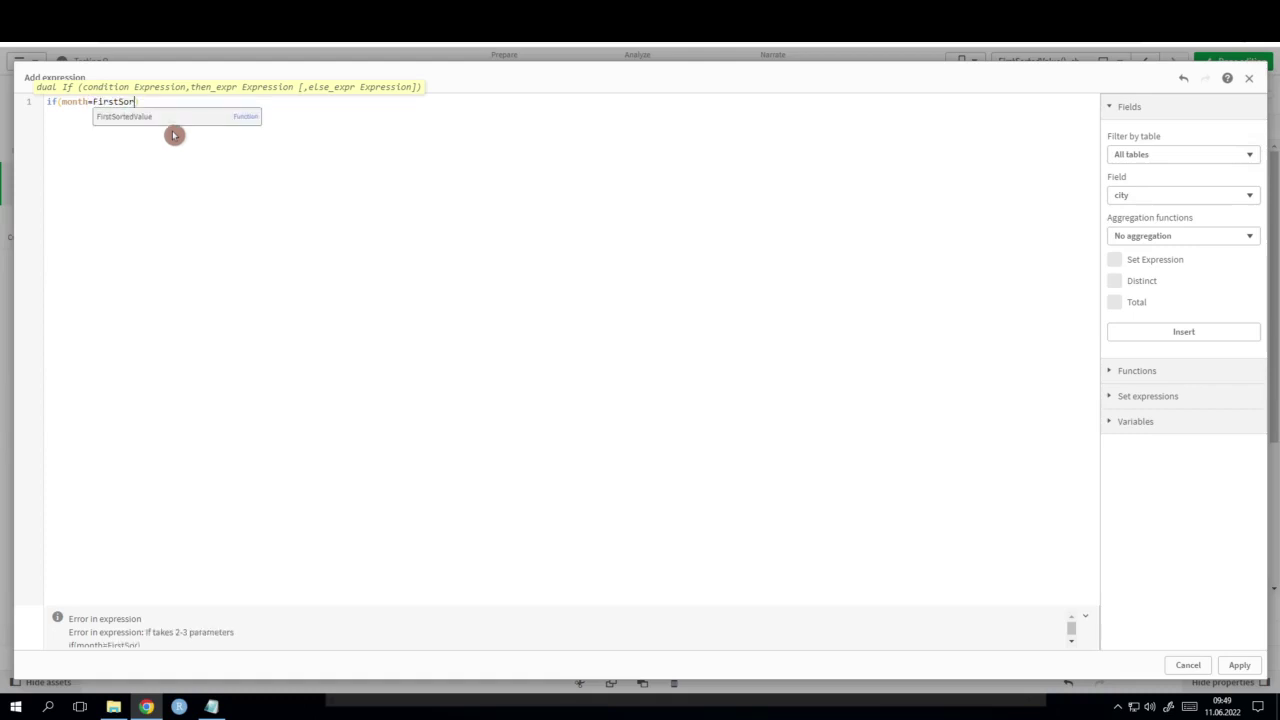
left_click(160, 122)
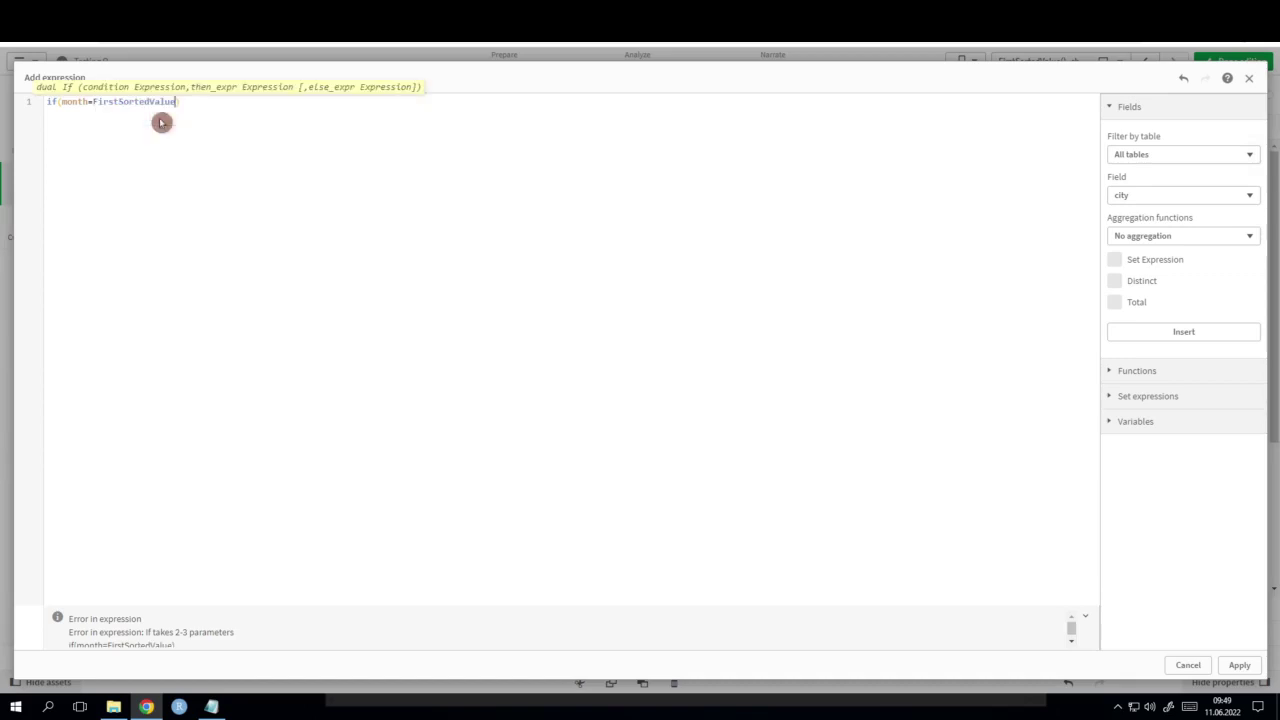
type("(month,")
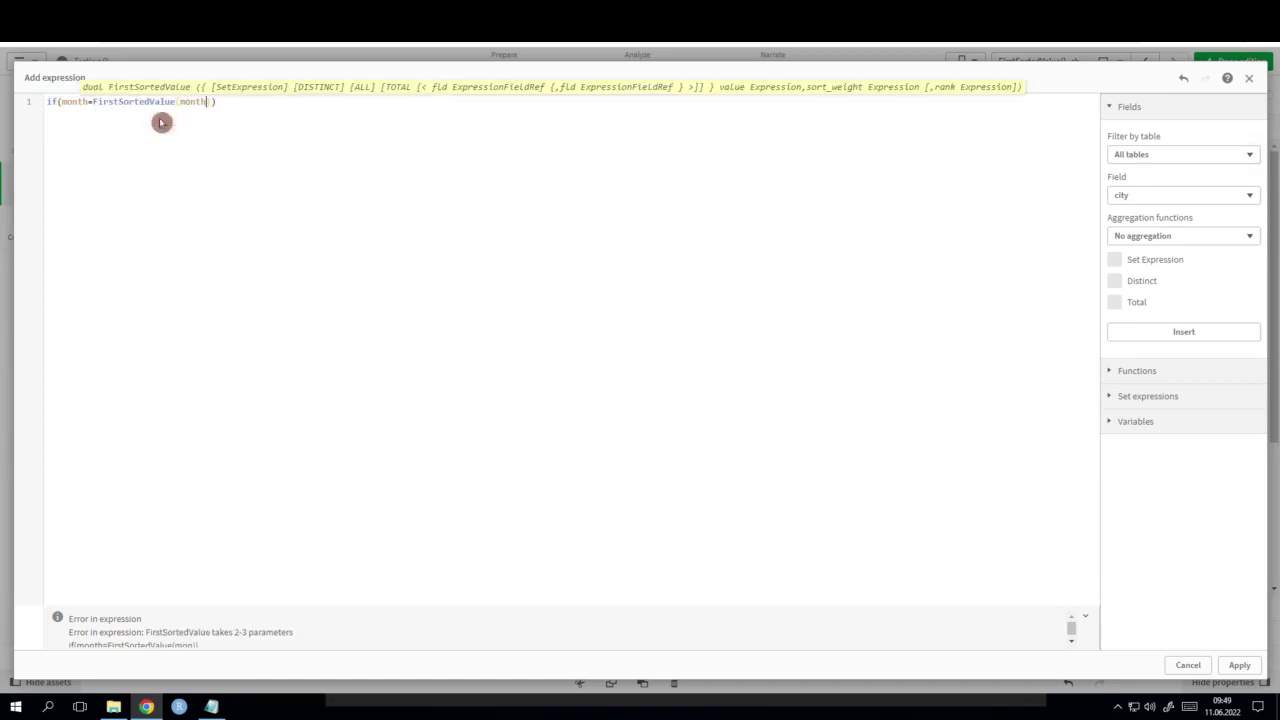
type(" -mean_")
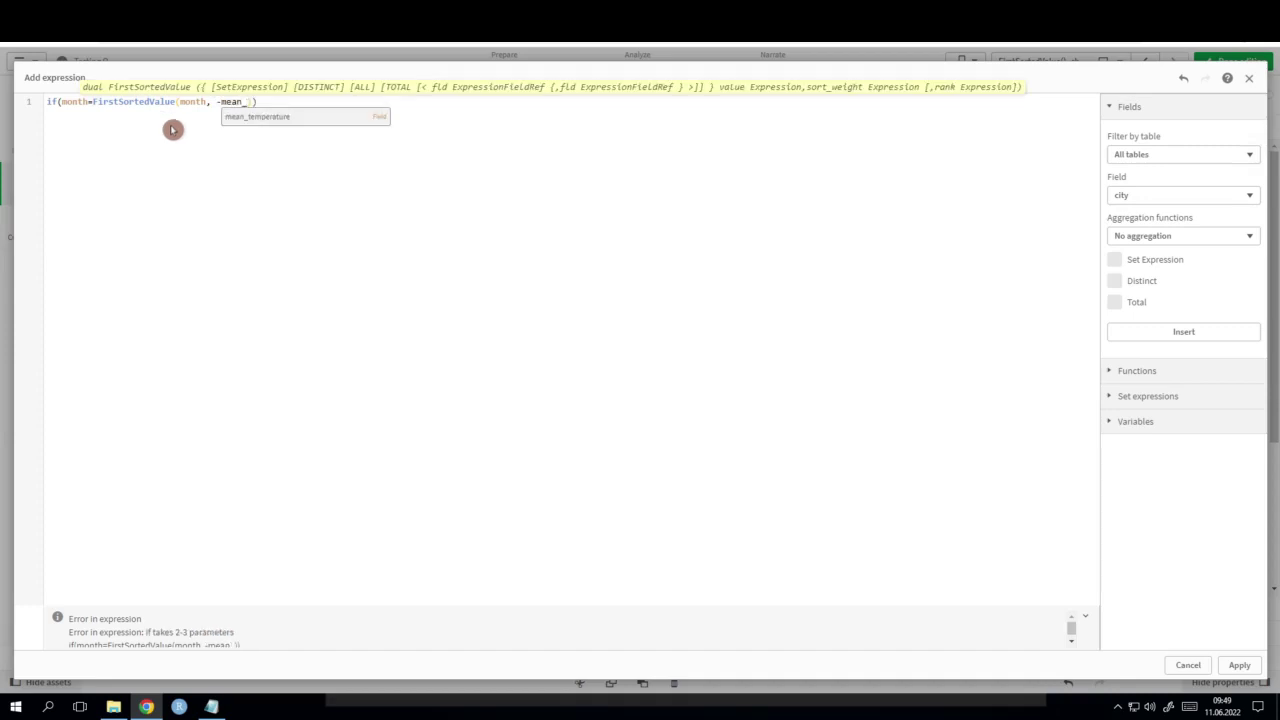
left_click(243, 125)
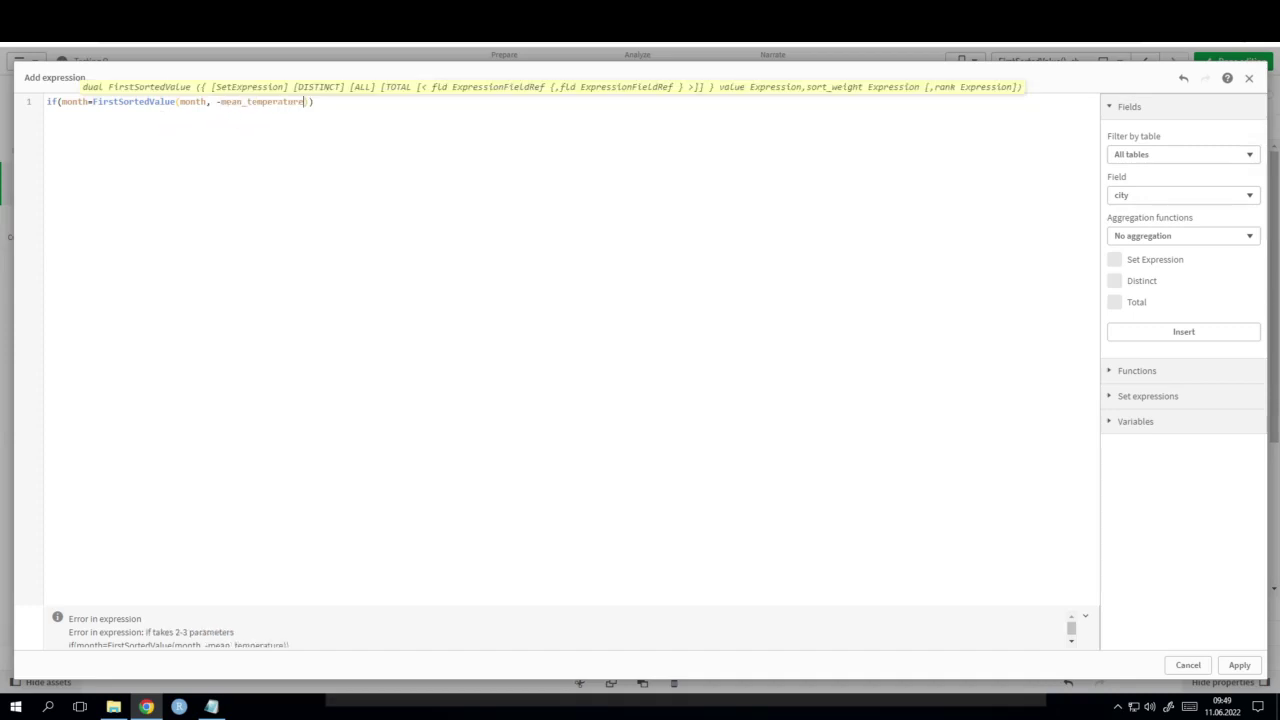
Step: Complete the if condition with 'orange' as the matching color and 'white' as the alternative, and apply the expression
left_click(323, 115)
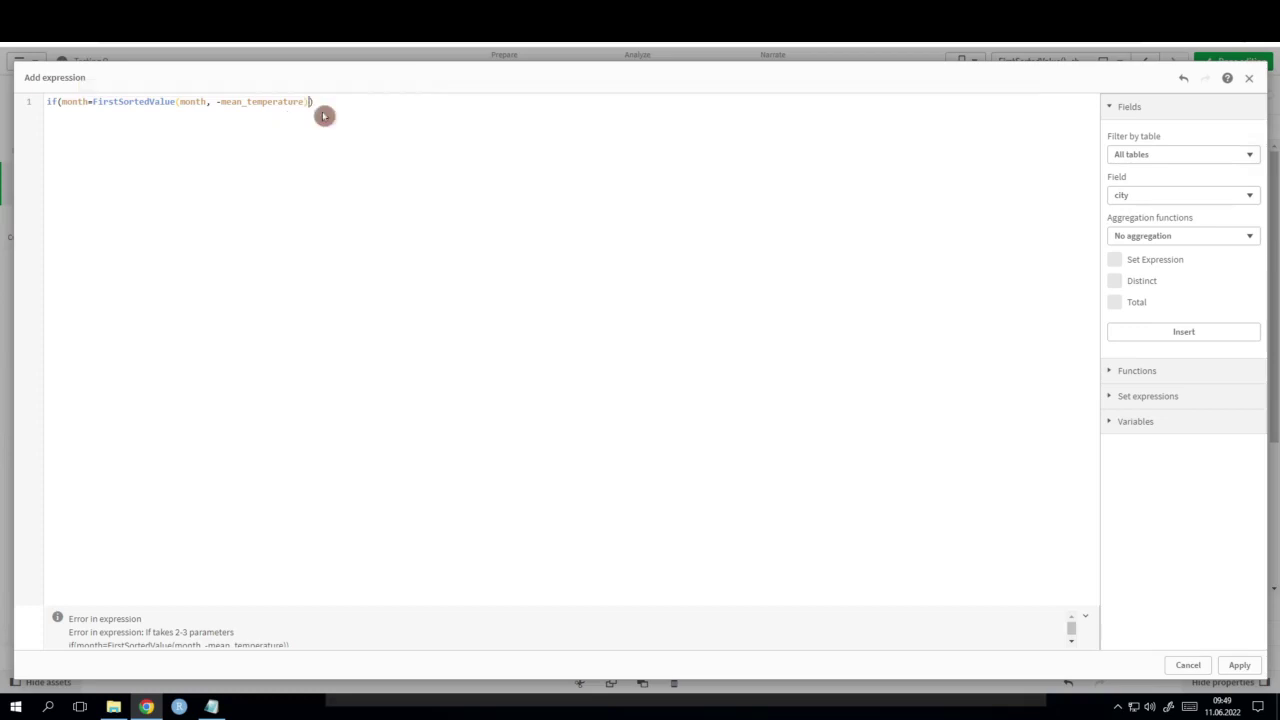
type(")")
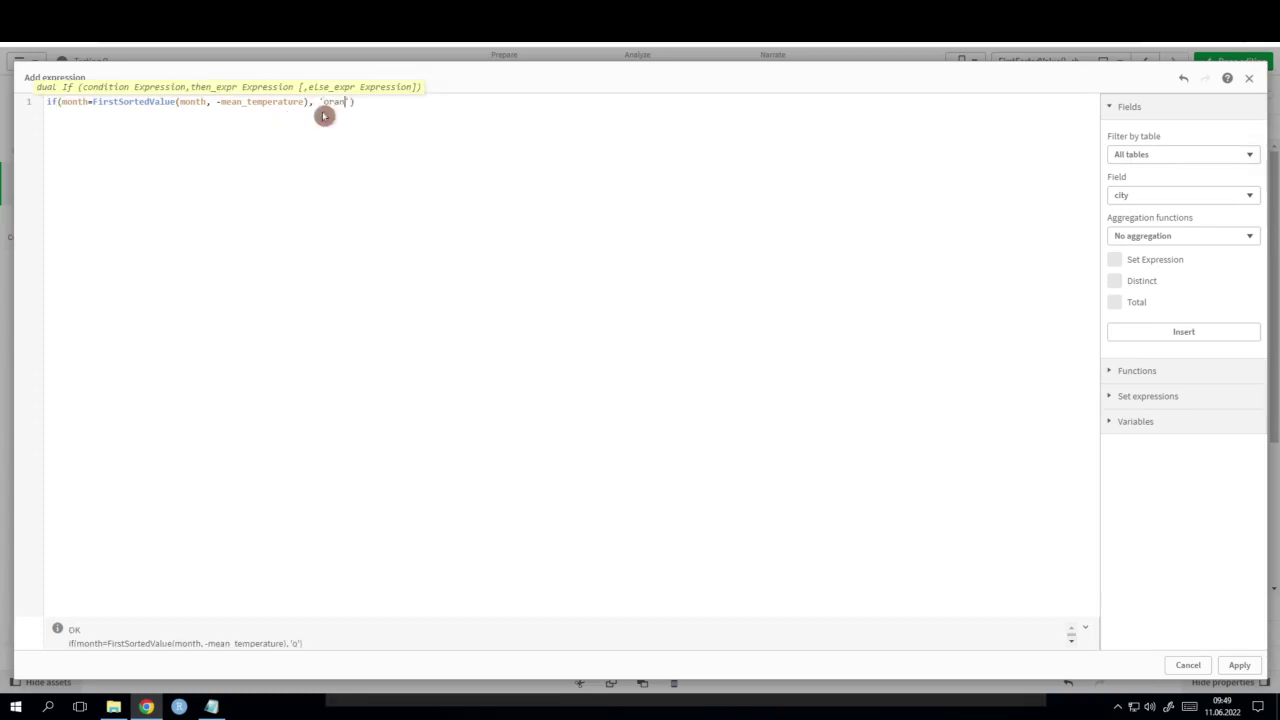
type(", 'orange', 'white")
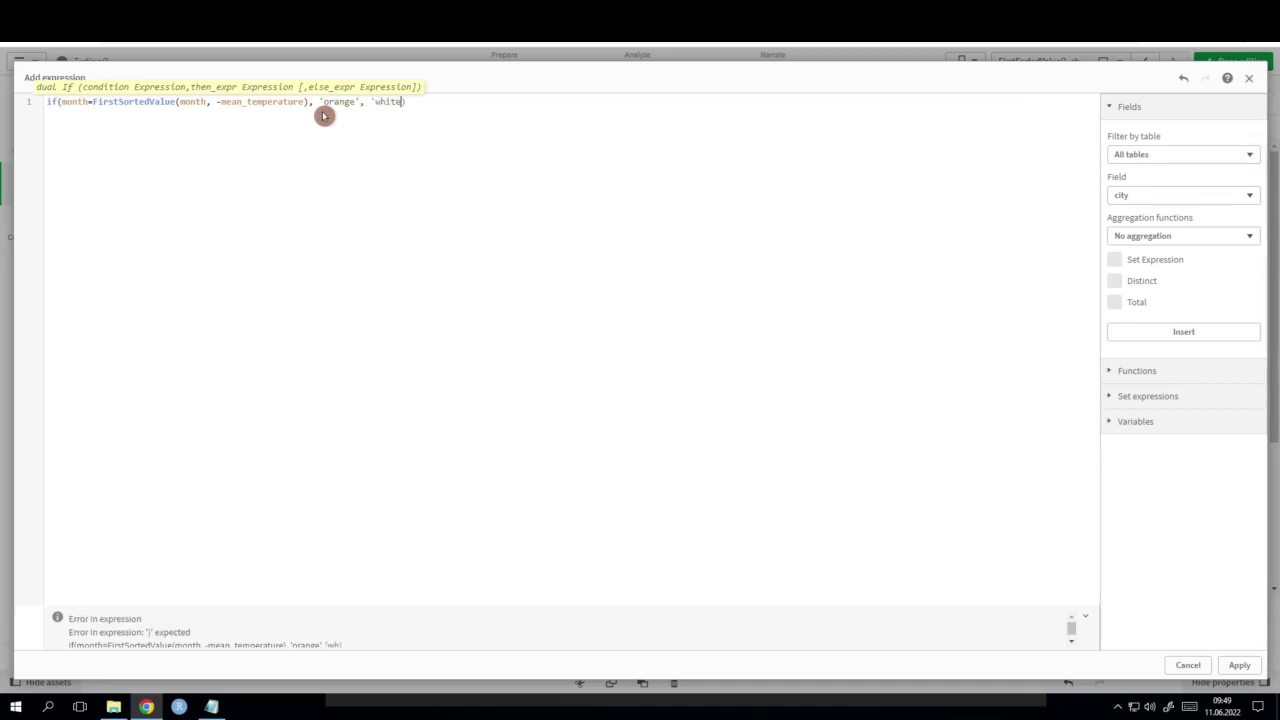
type("')")
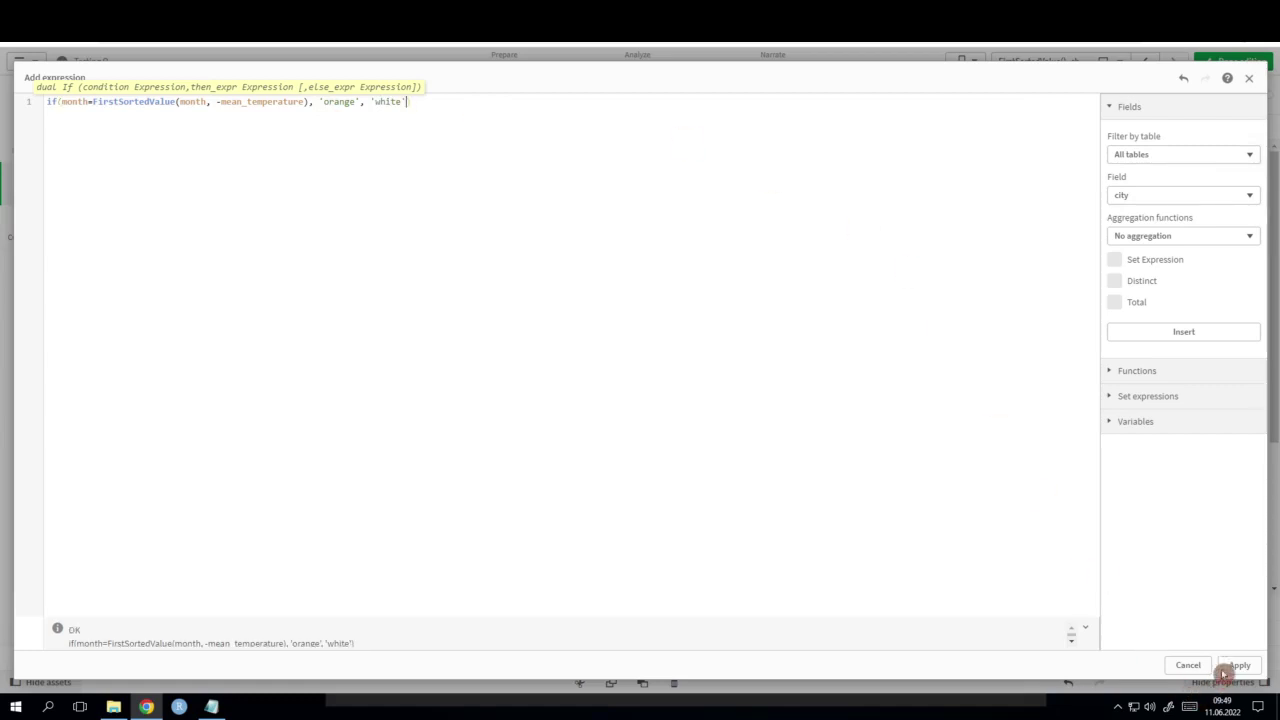
left_click(1236, 666)
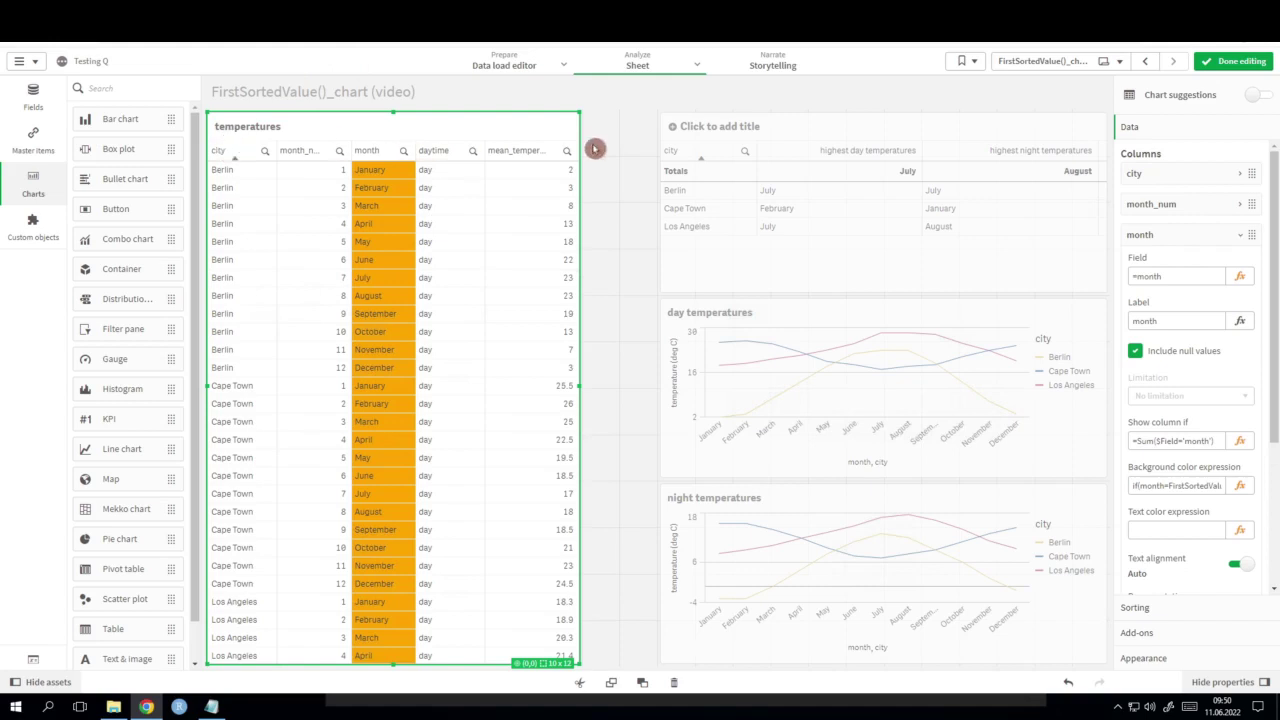
Step: Insert TOTAL distinct before month inside FirstSortedValue in the background color expression, apply it, and finish sheet editing
left_click(1240, 487)
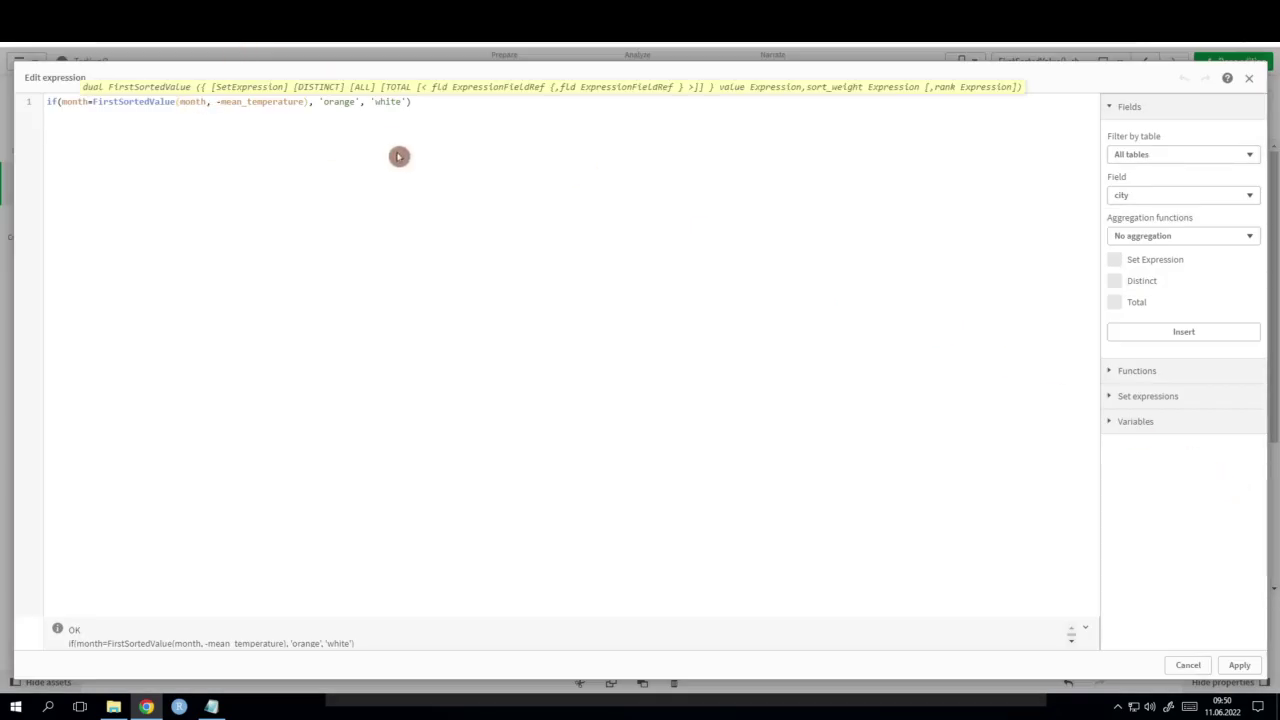
type("TOAL ")
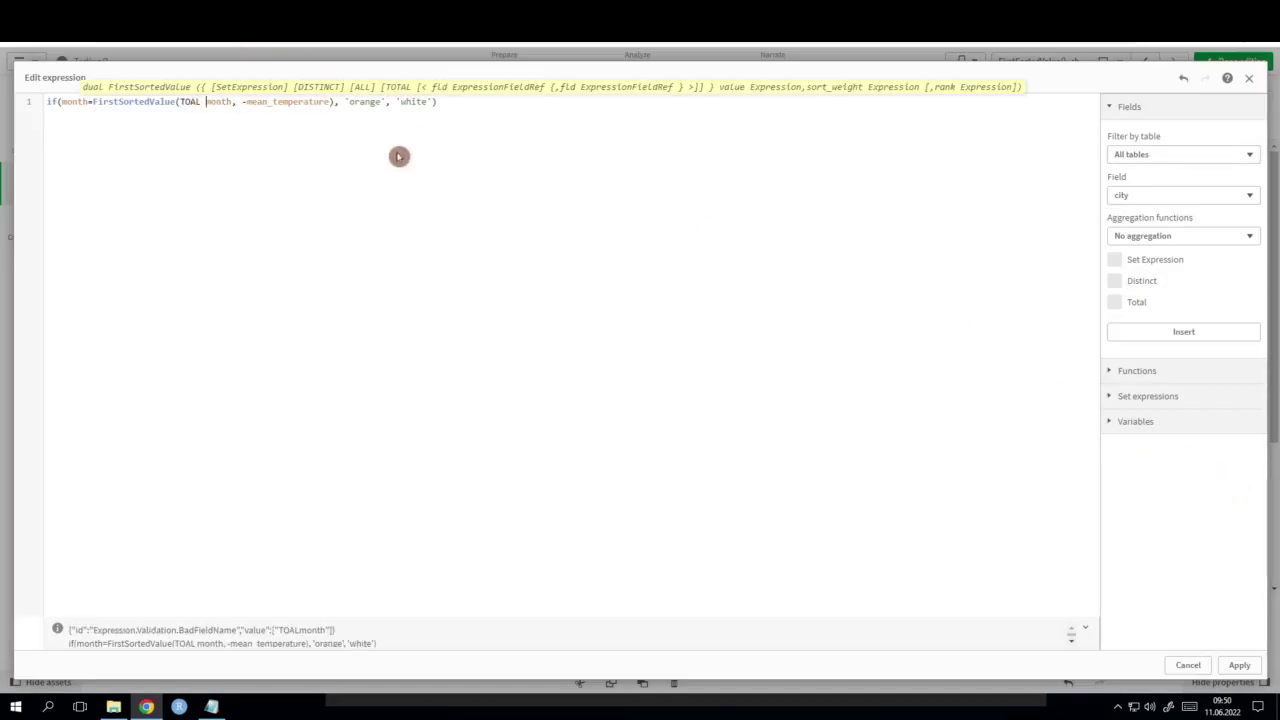
type("AL ")
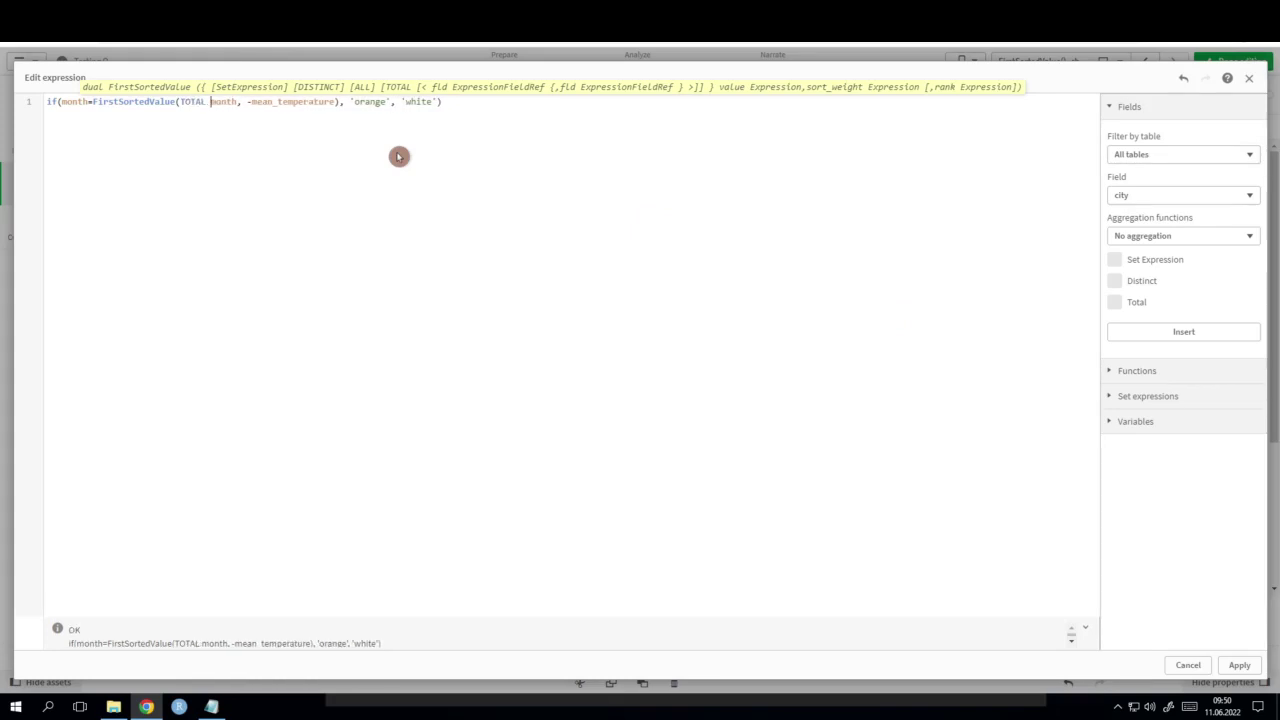
type("distinct")
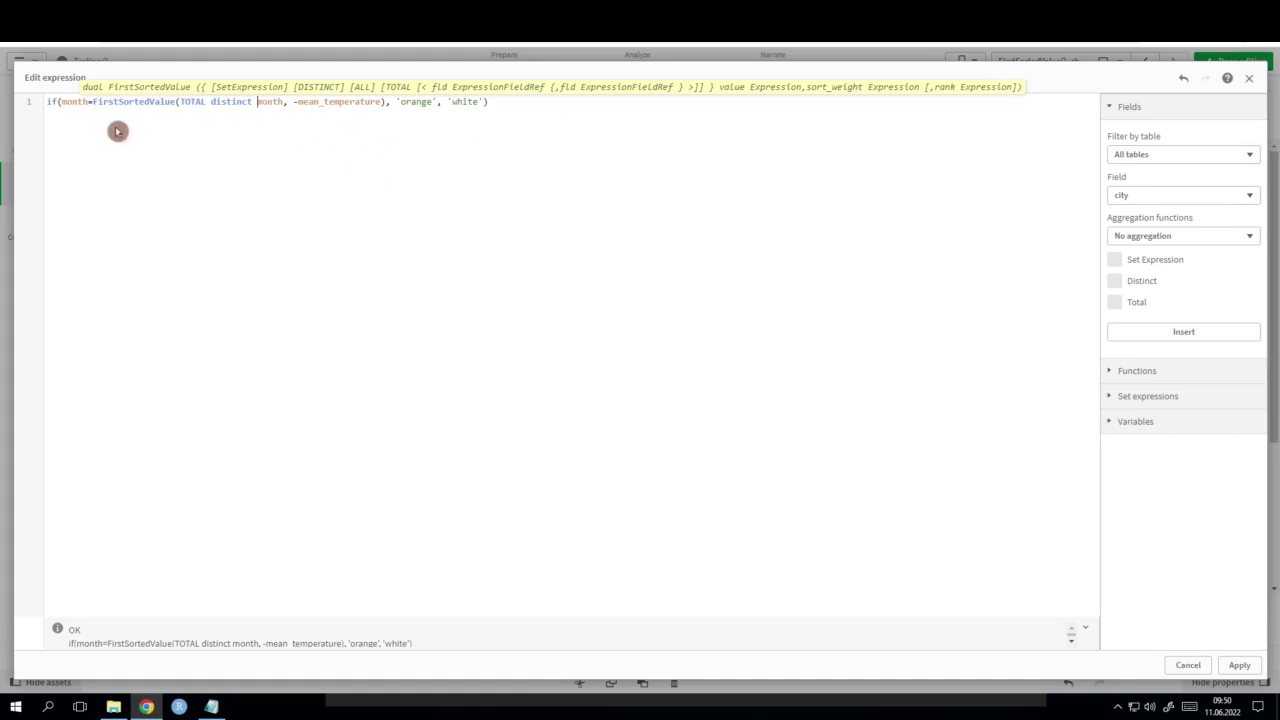
left_click(1234, 670)
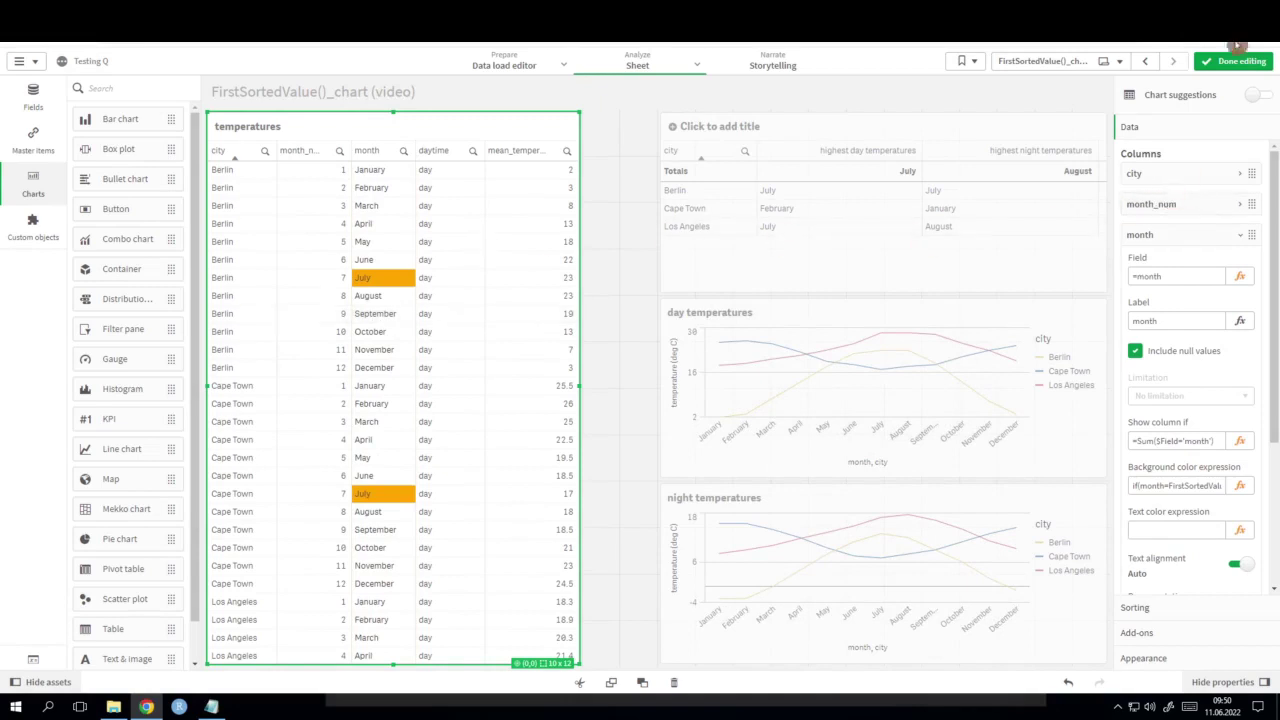
left_click(1243, 61)
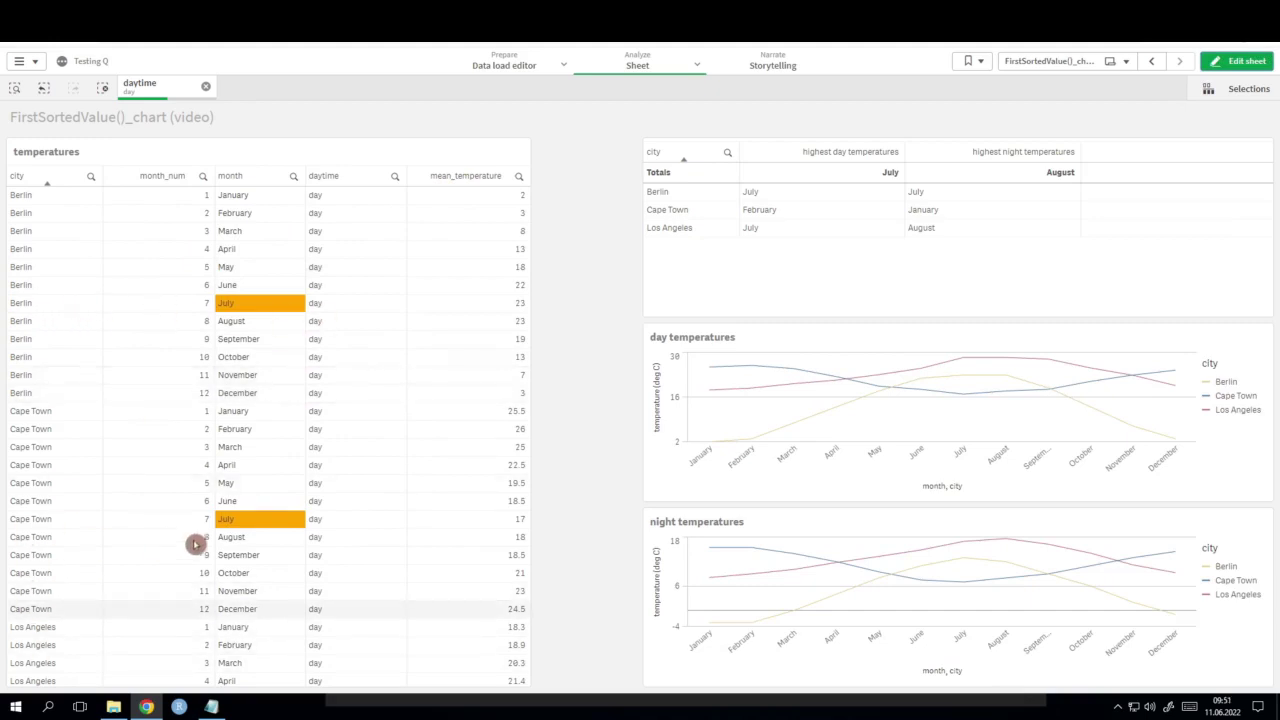
Step: Compare the highlighted months with the mean temperatures of Berlin, Cape Town and Los Angeles in the temperatures table
scroll(126, 577, "down", 3)
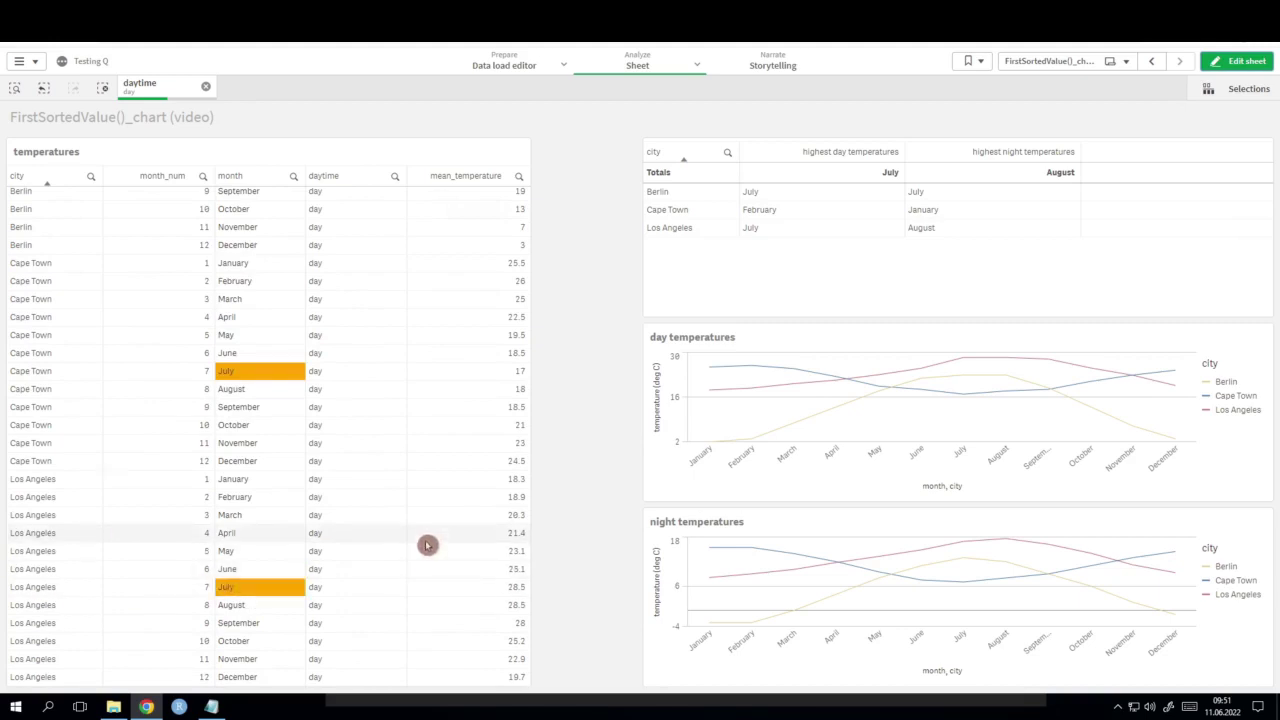
scroll(427, 545, "up", 3)
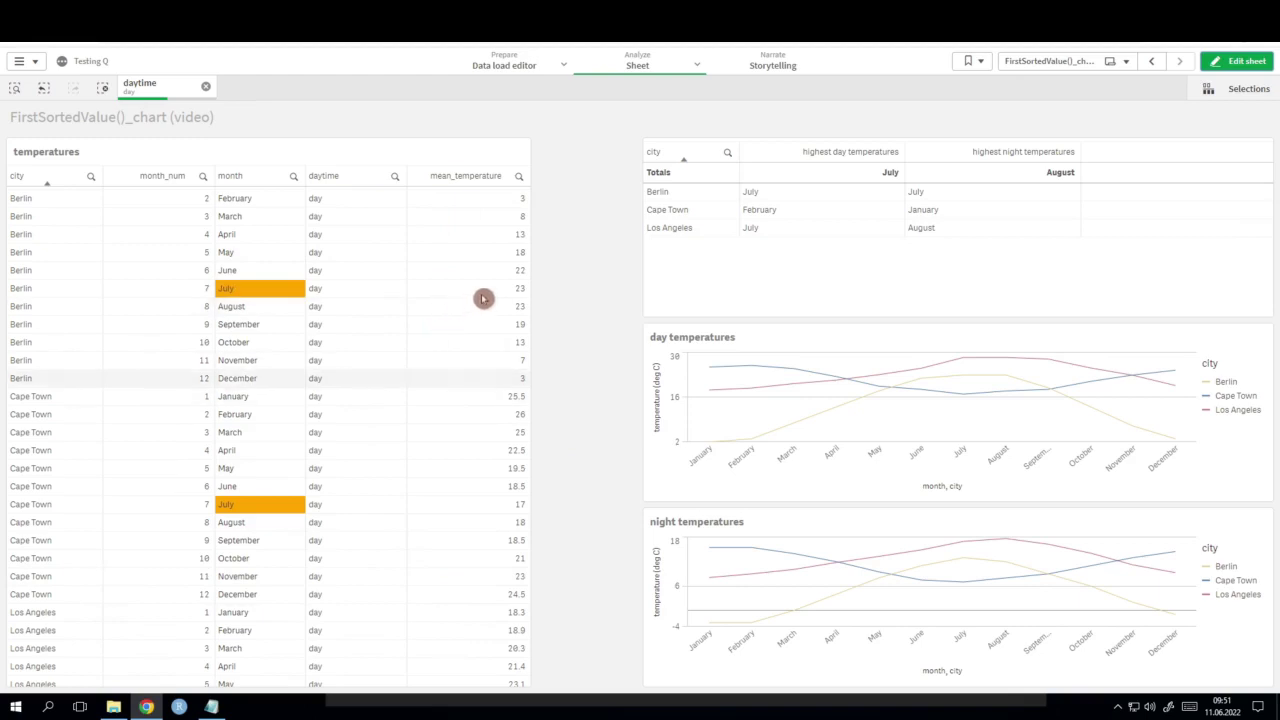
scroll(483, 297, "down", 3)
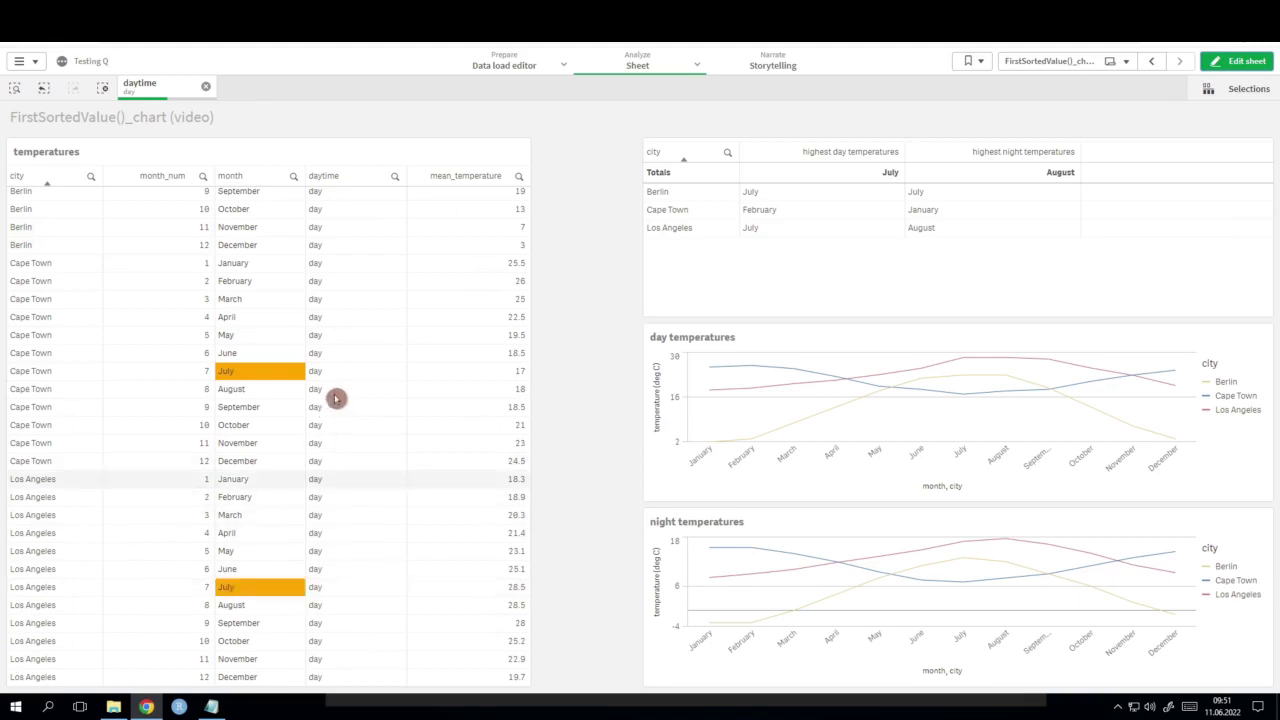
scroll(258, 372, "up", 3)
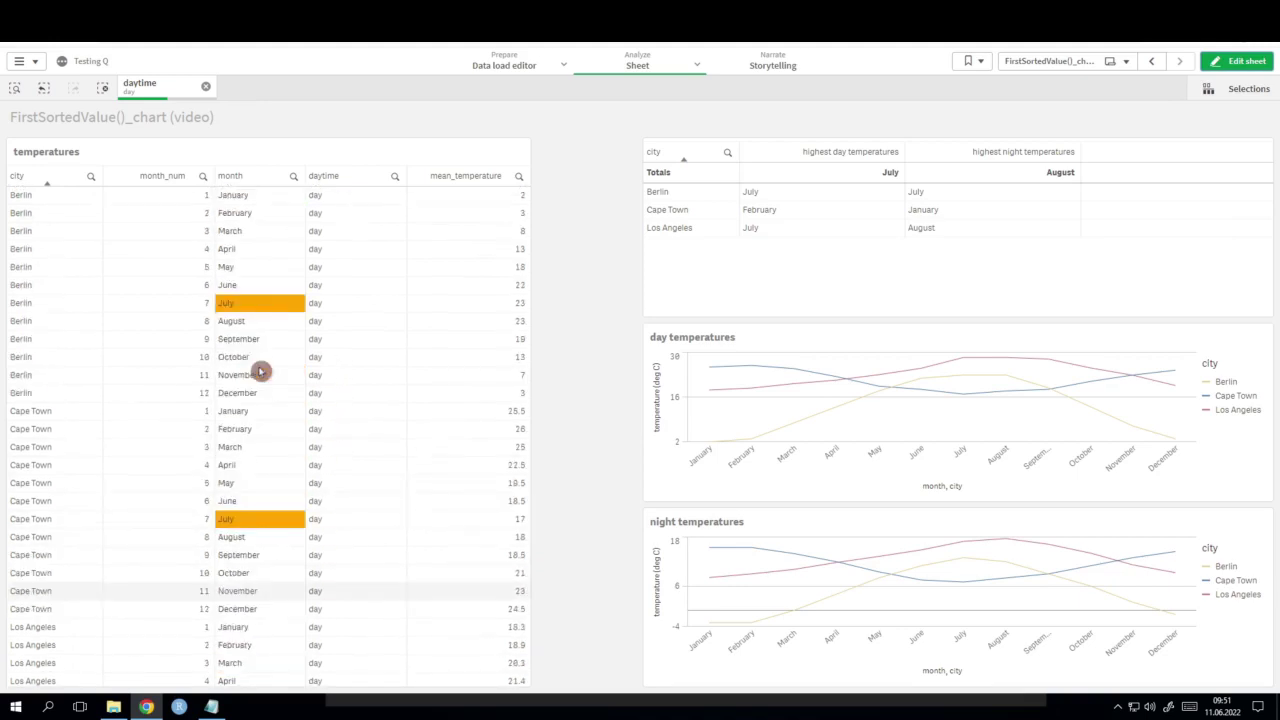
scroll(283, 643, "down", 3)
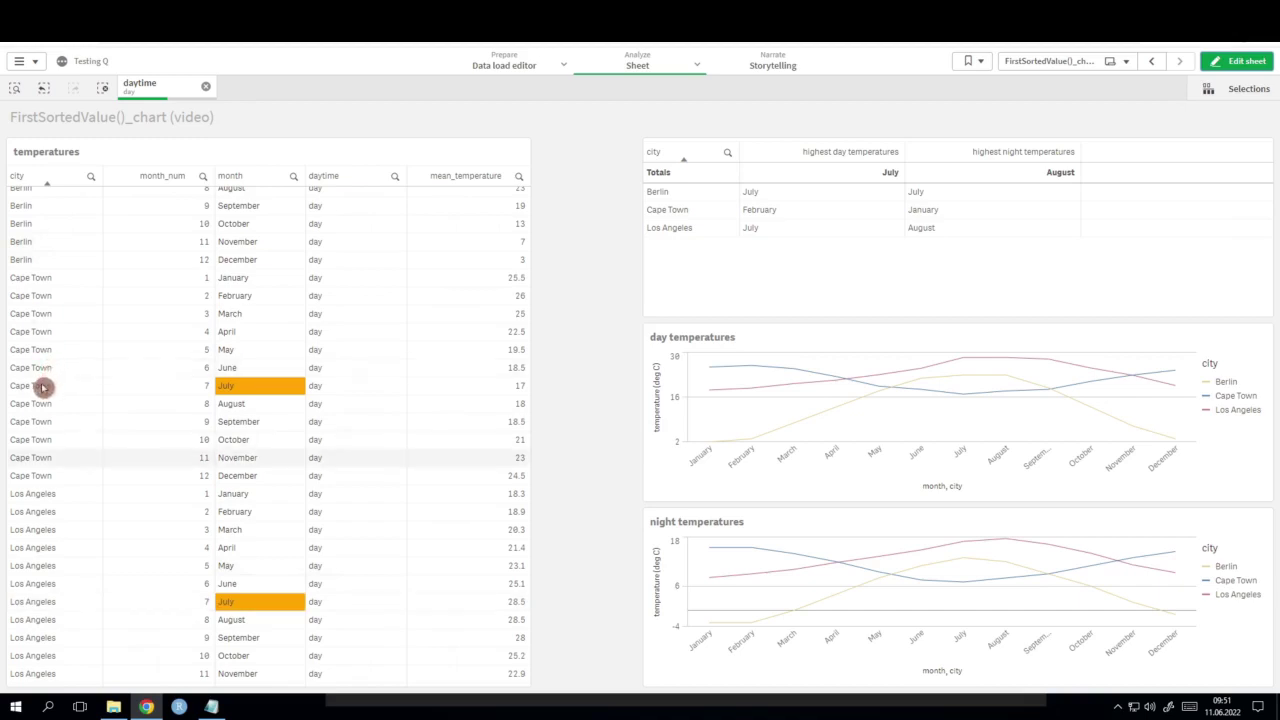
scroll(50, 362, "up", 3)
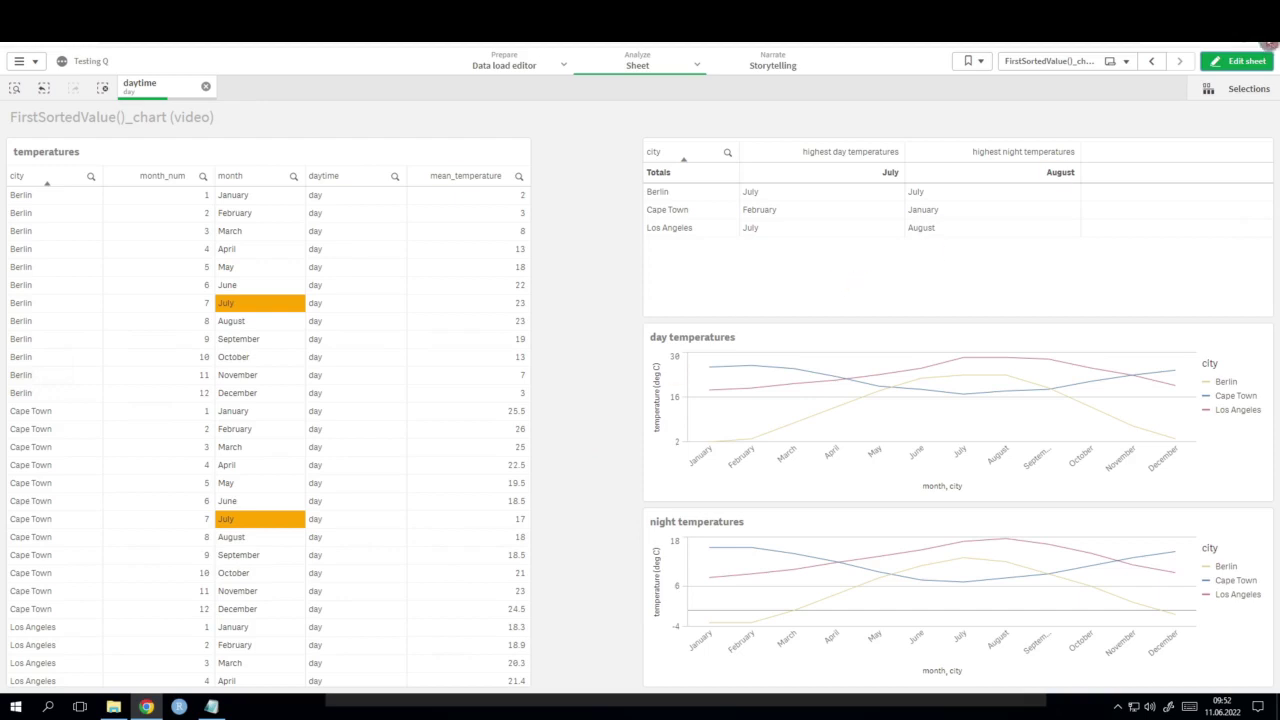
Step: Add <city> after TOTAL in the month column's background color expression, apply it, and finish sheet editing
left_click(1238, 66)
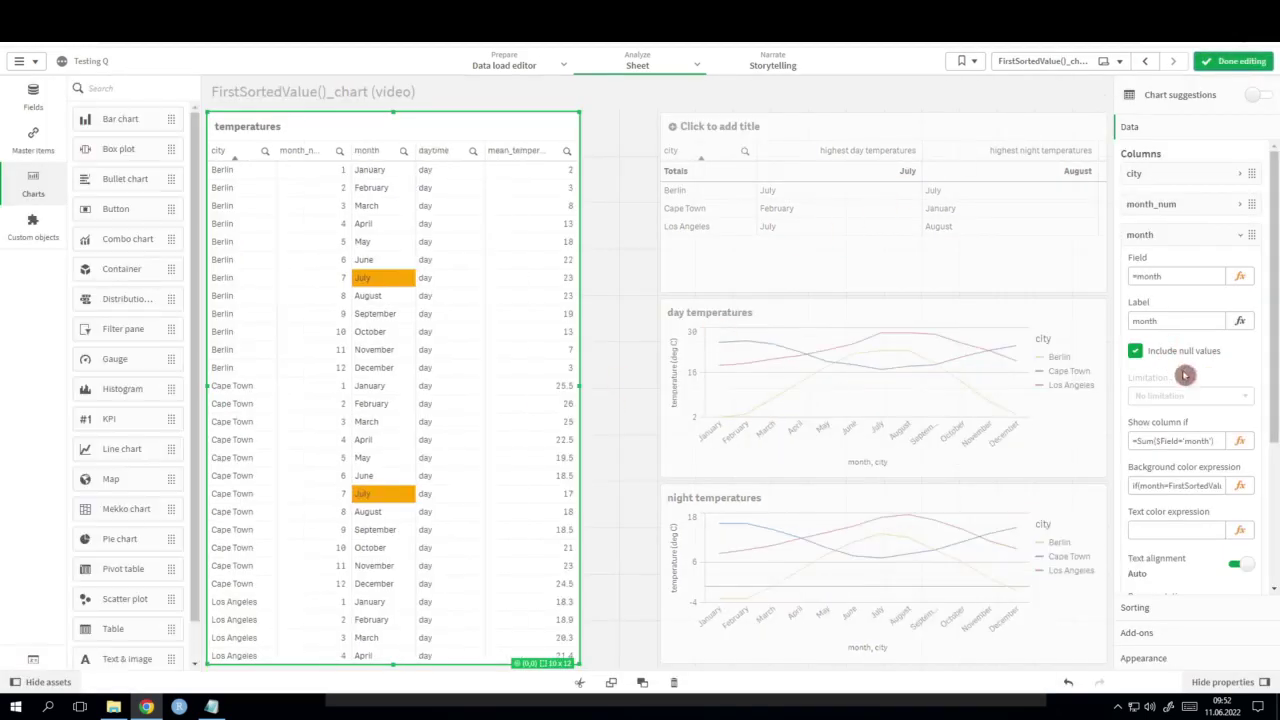
left_click(1243, 485)
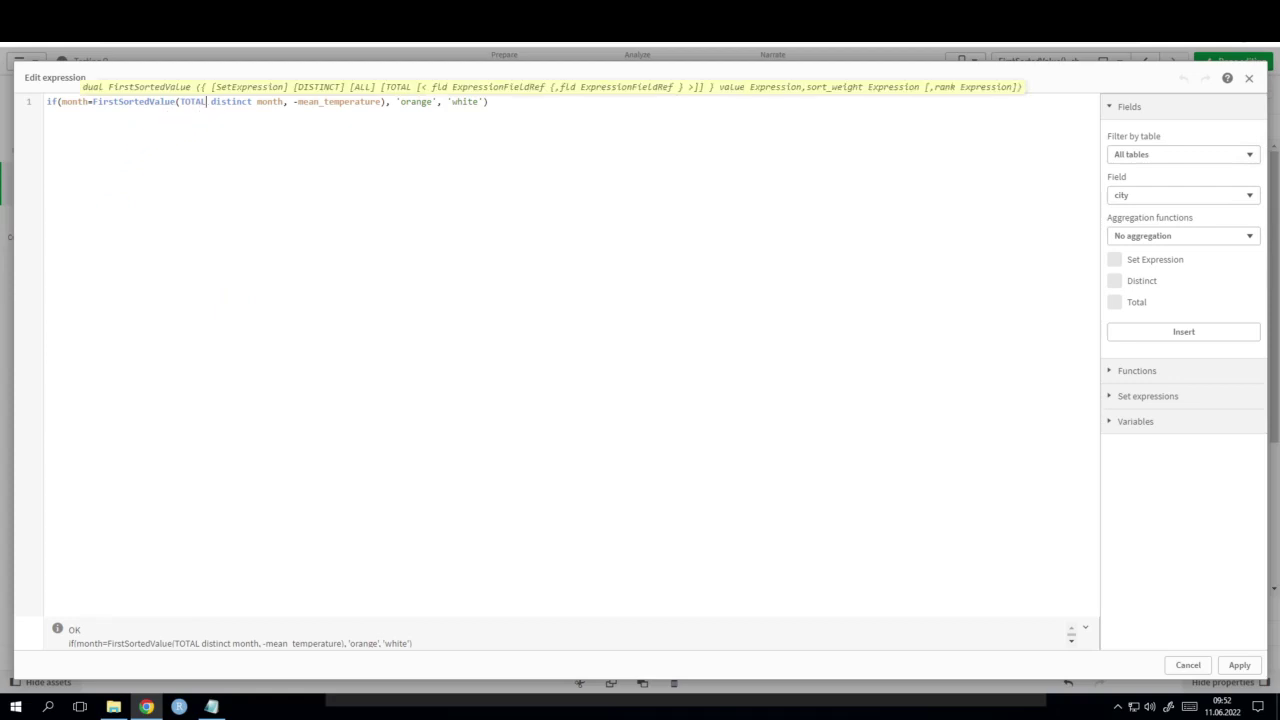
type("<>")
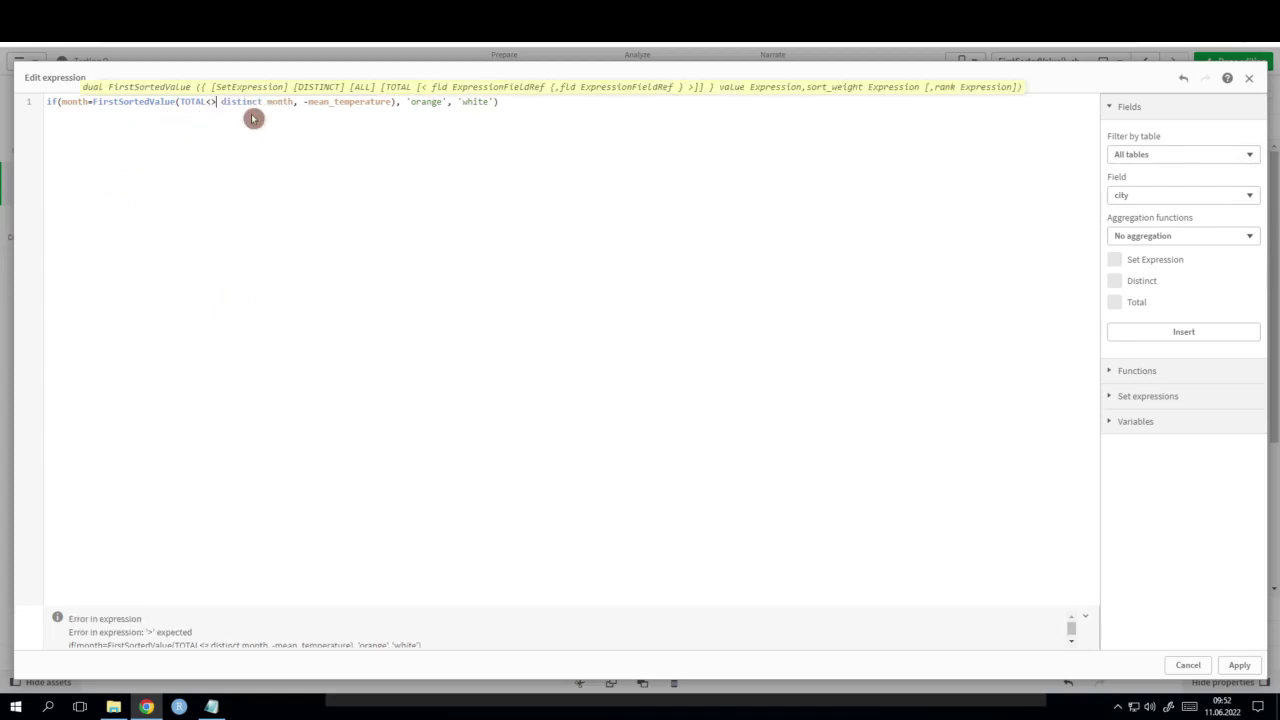
type("city")
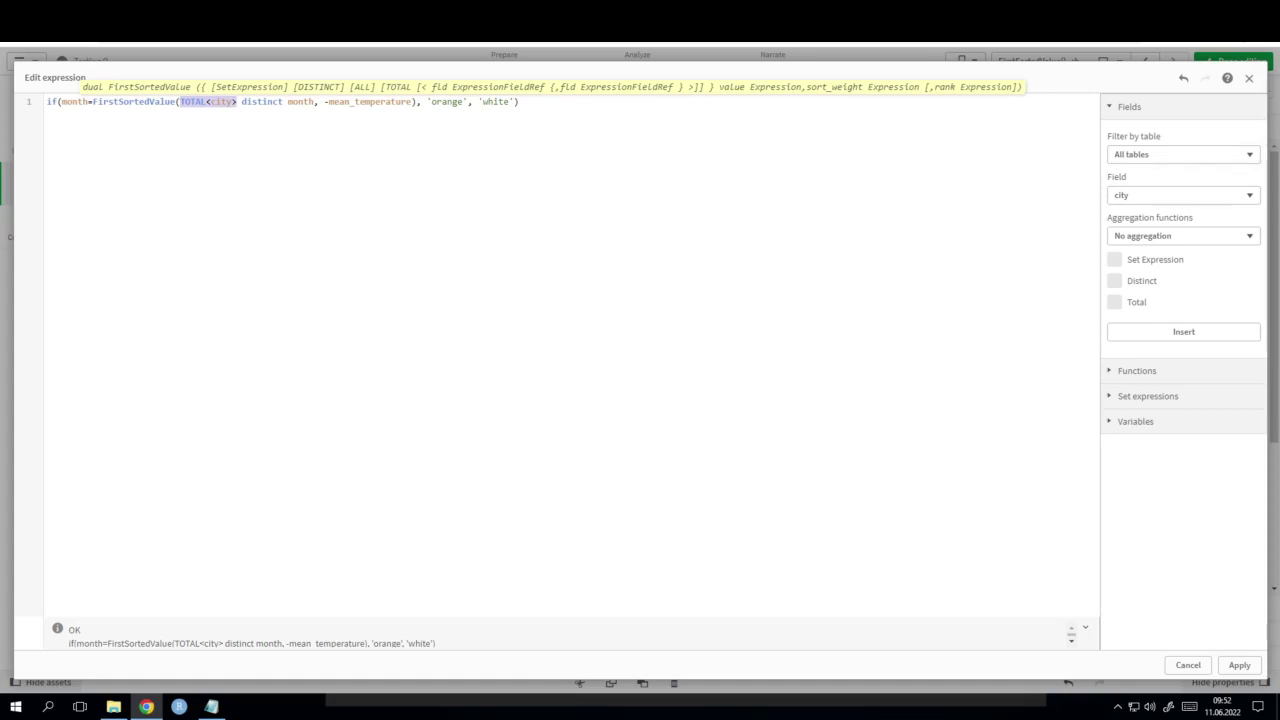
left_click(623, 86)
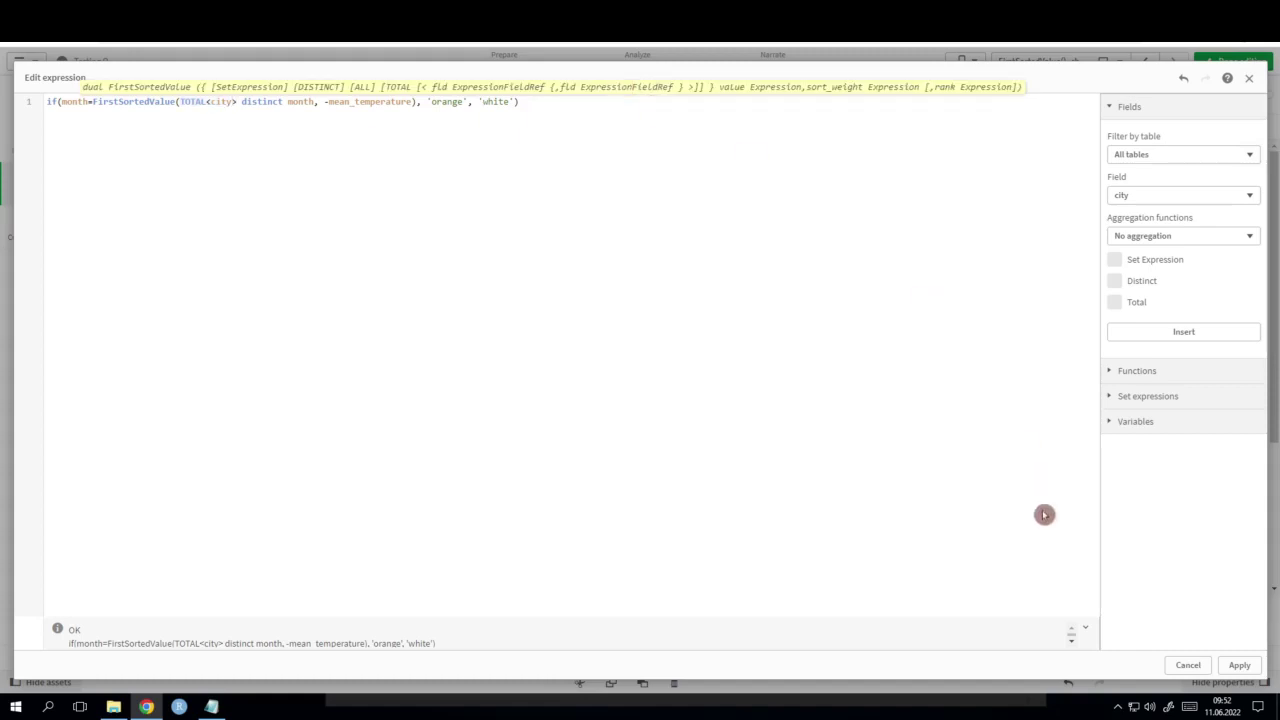
left_click(1236, 665)
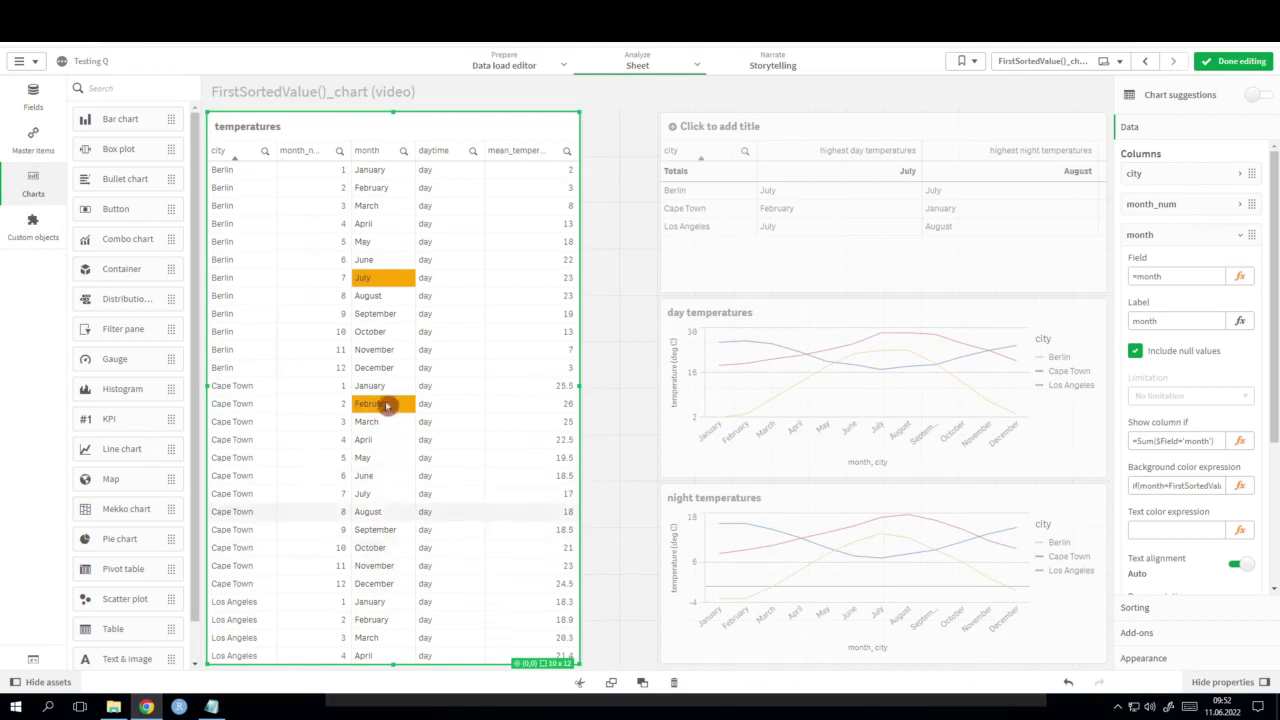
left_click(1240, 61)
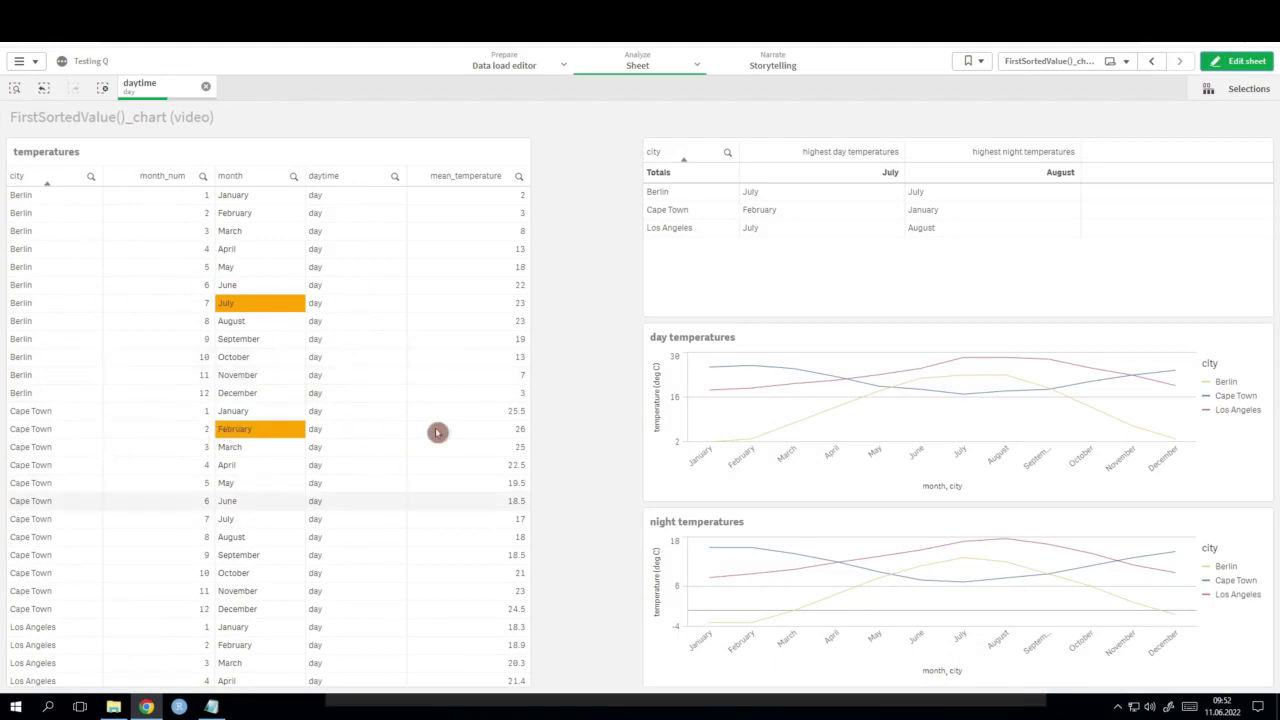
Step: Open the month column's background color expression in the temperatures table and move 'white' onto a separate line, leaving an empty line above it
scroll(443, 445, "down", 3)
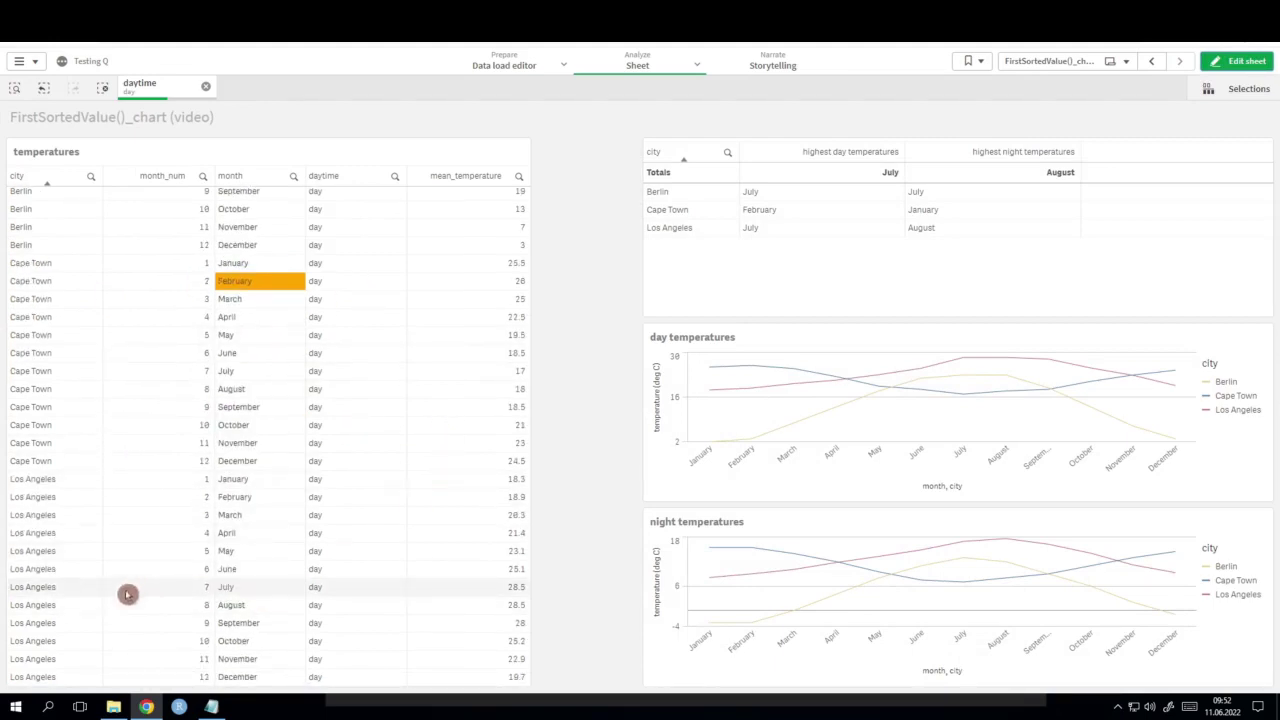
left_click(264, 584)
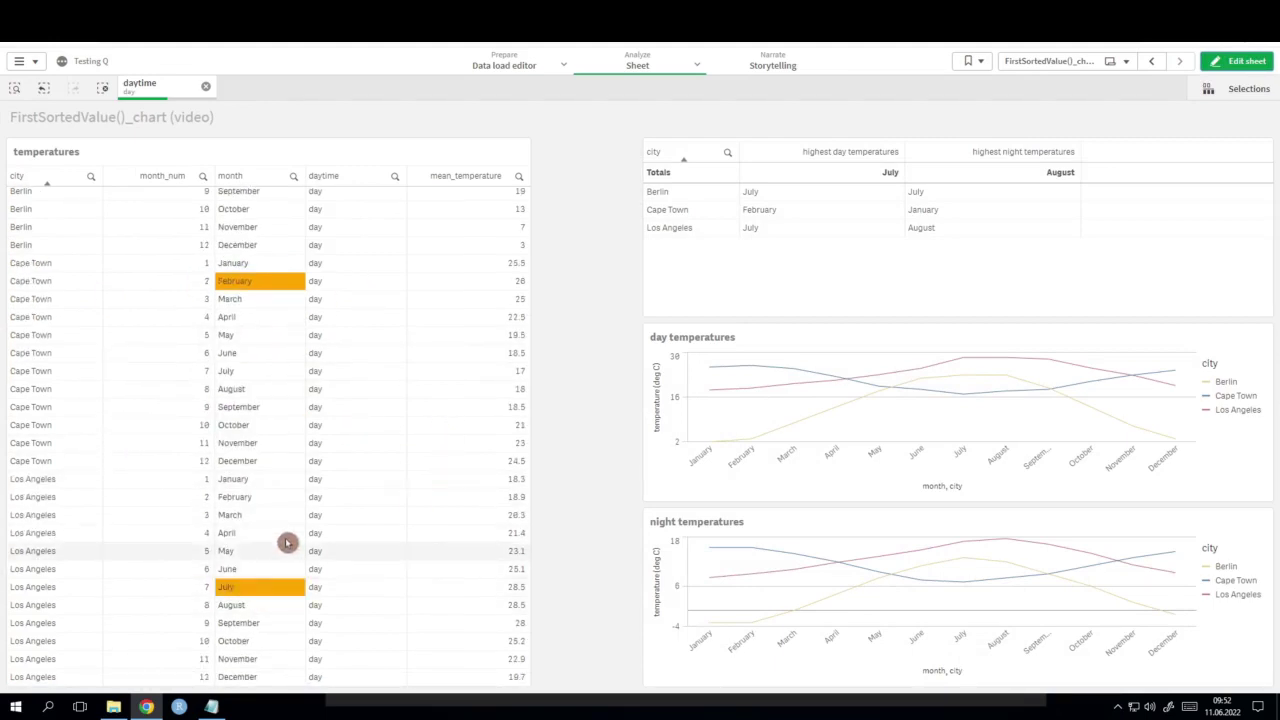
left_click(1236, 62)
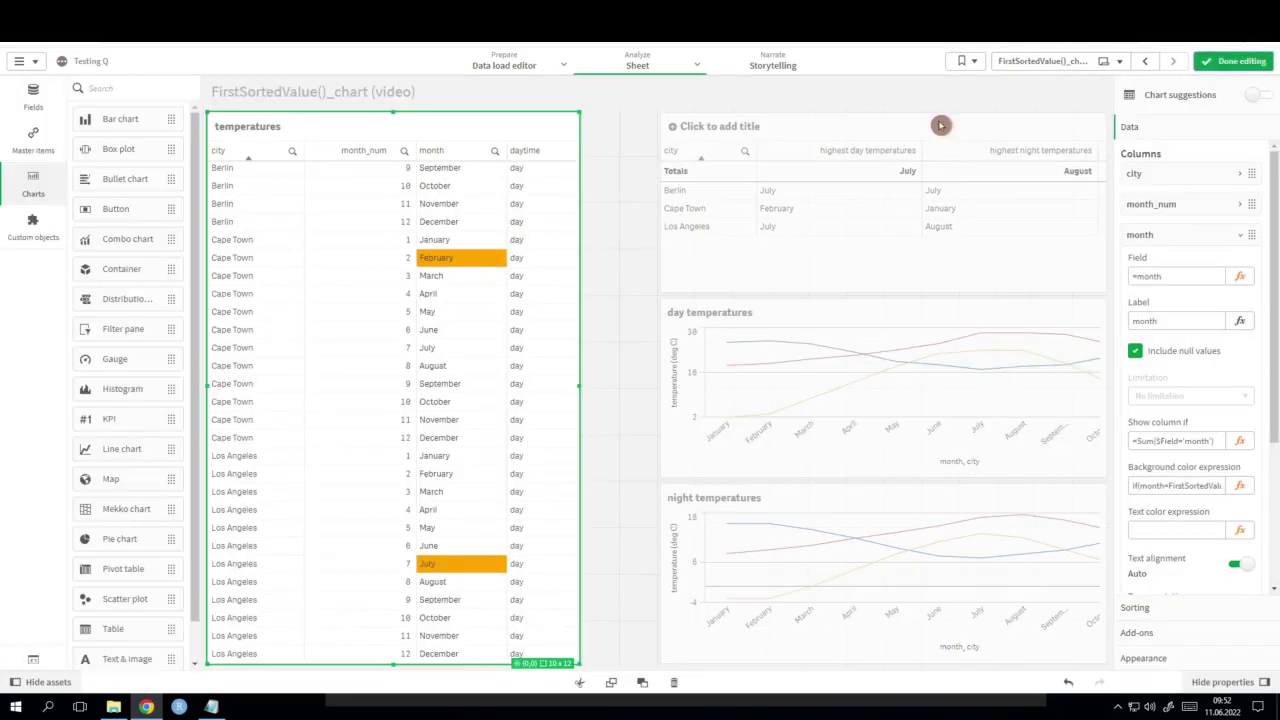
left_click(1240, 486)
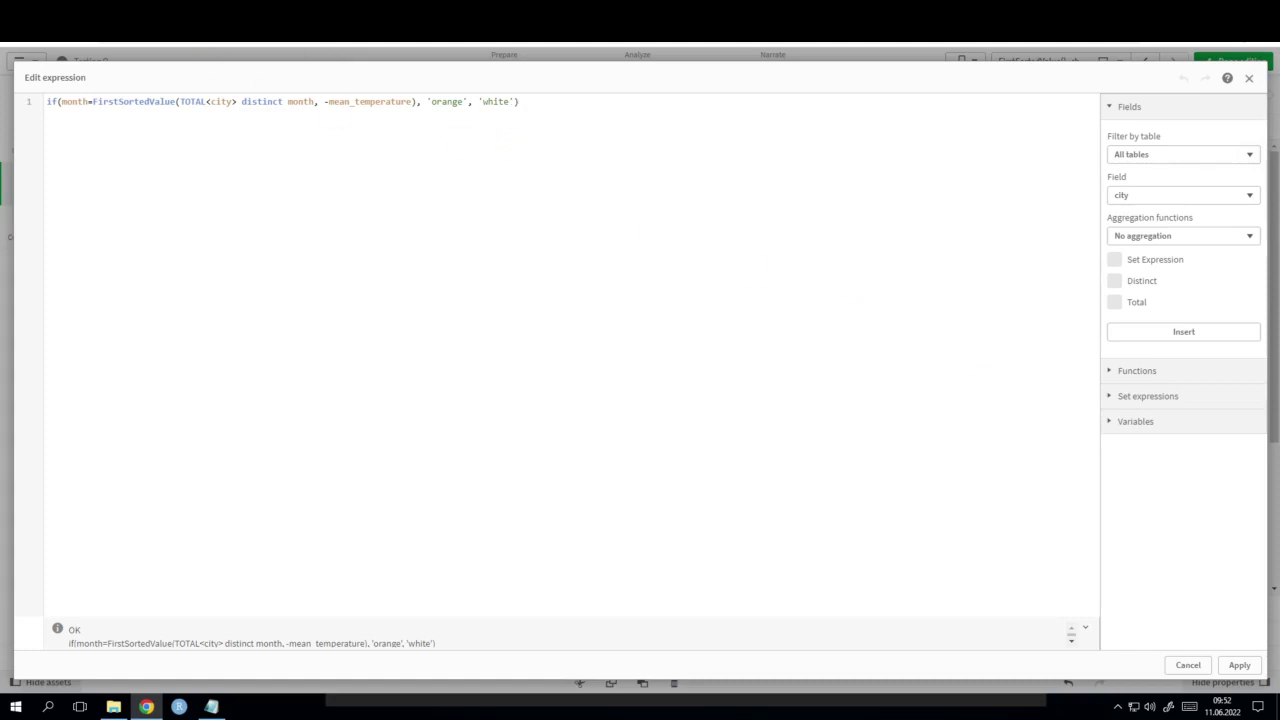
left_click(489, 118)
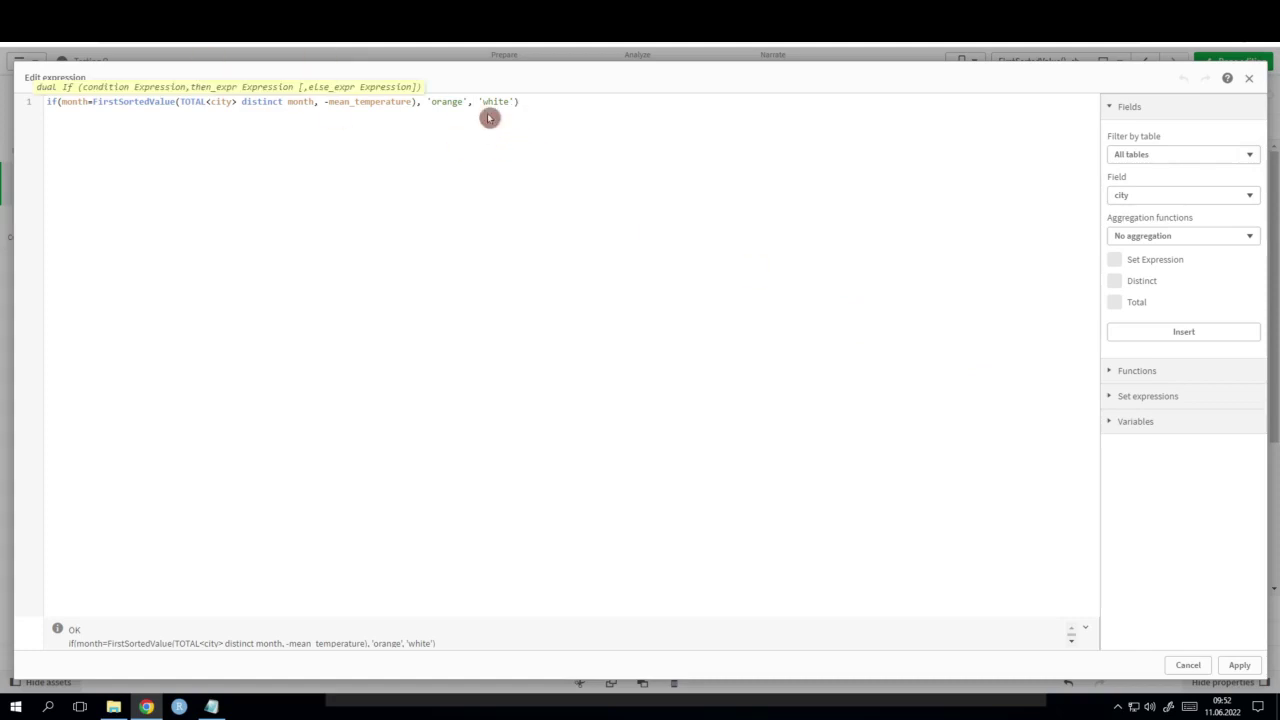
key("Return")
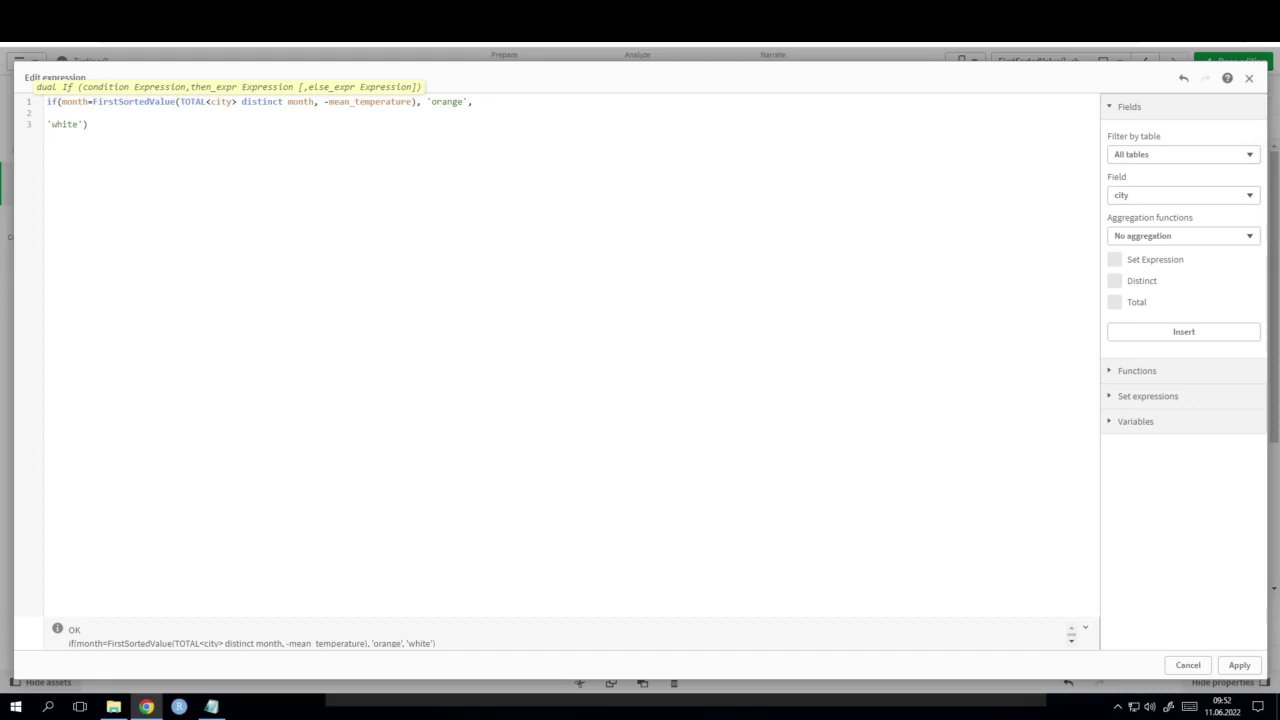
Step: Duplicate the if(month=FirstSortedValue(...), 'orange', part onto the empty second line as an indented nested condition
left_click_drag(474, 101, 57, 88)
key("ctrl+c")
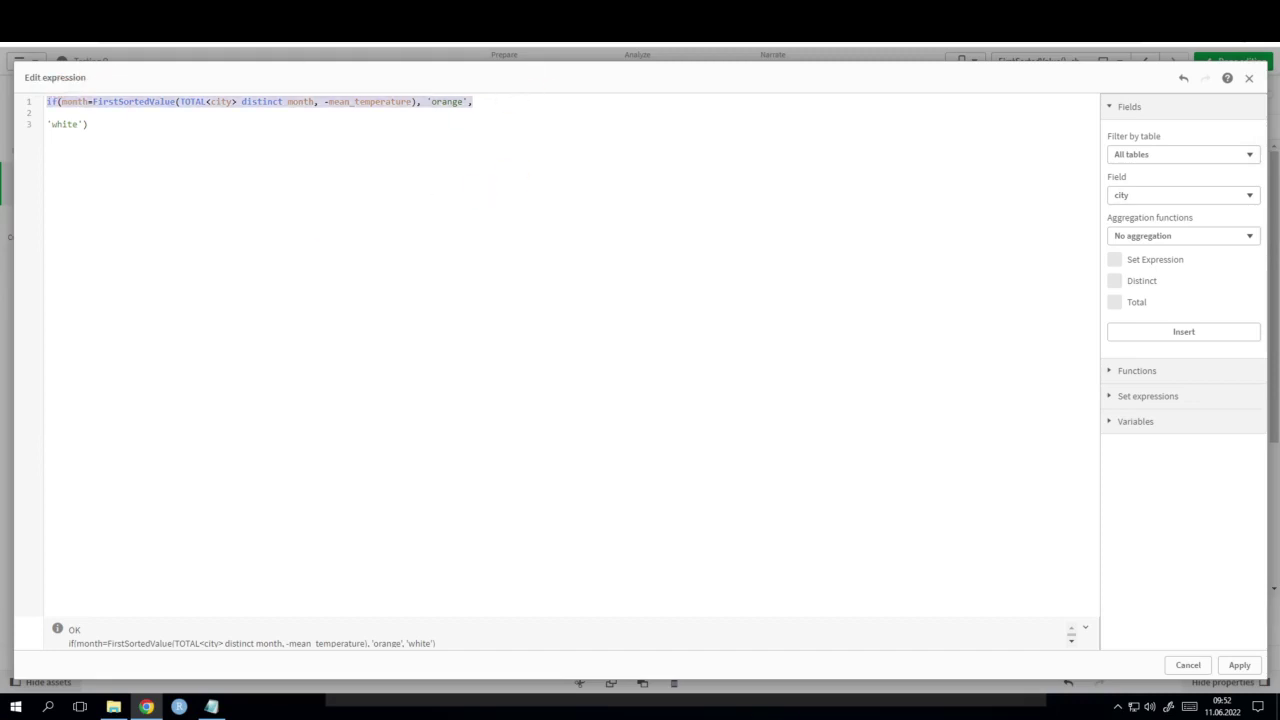
left_click(47, 112)
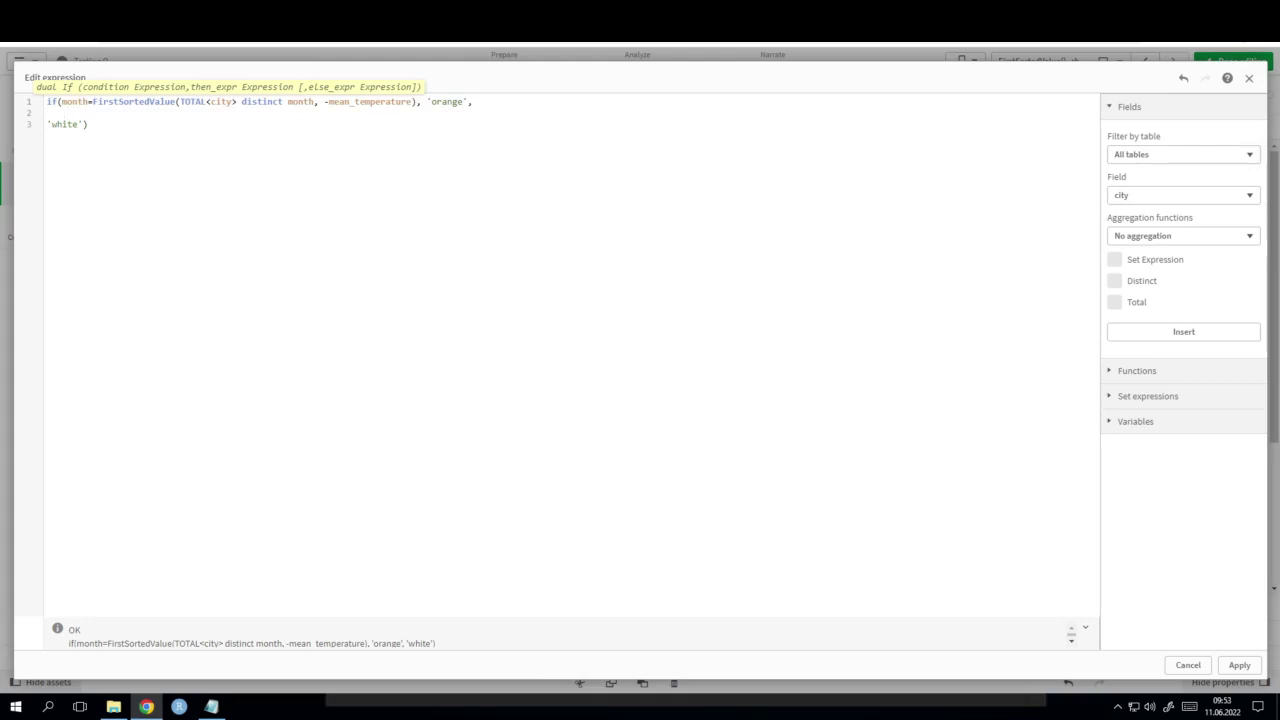
key("ctrl+v")
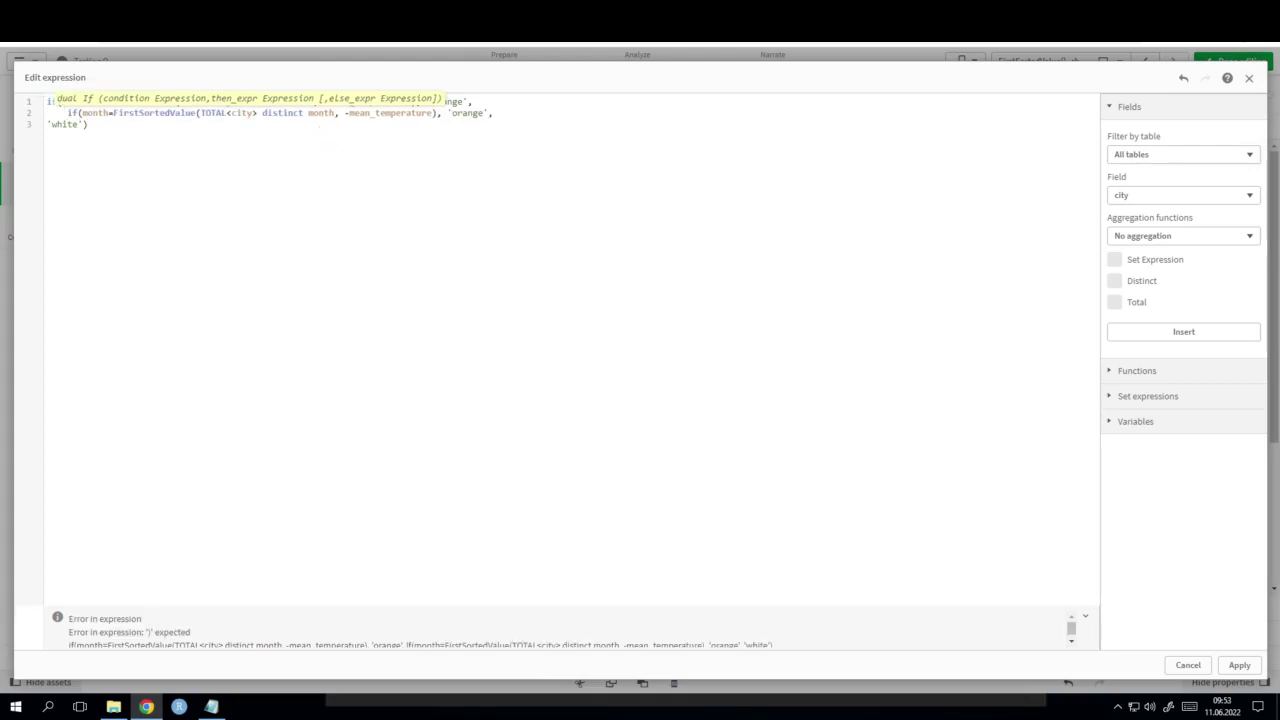
Step: Remove the minus sign before mean_temperature in the nested condition and change its color to 'blue'
key("ctrl+Left")
key("ctrl+Left")
key("ctrl+Left")
key("ctrl+Left")
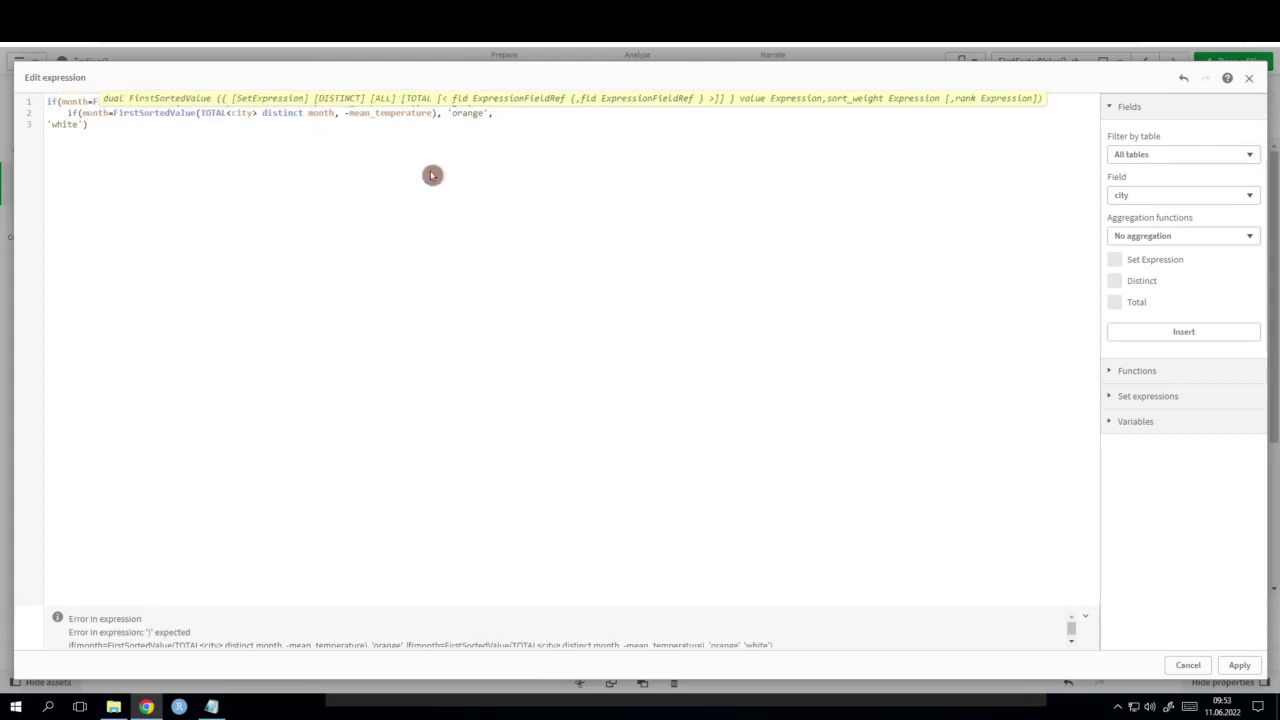
key("Delete")
key("ctrl+Right")
key("ctrl+Right")
key("ctrl+Right")
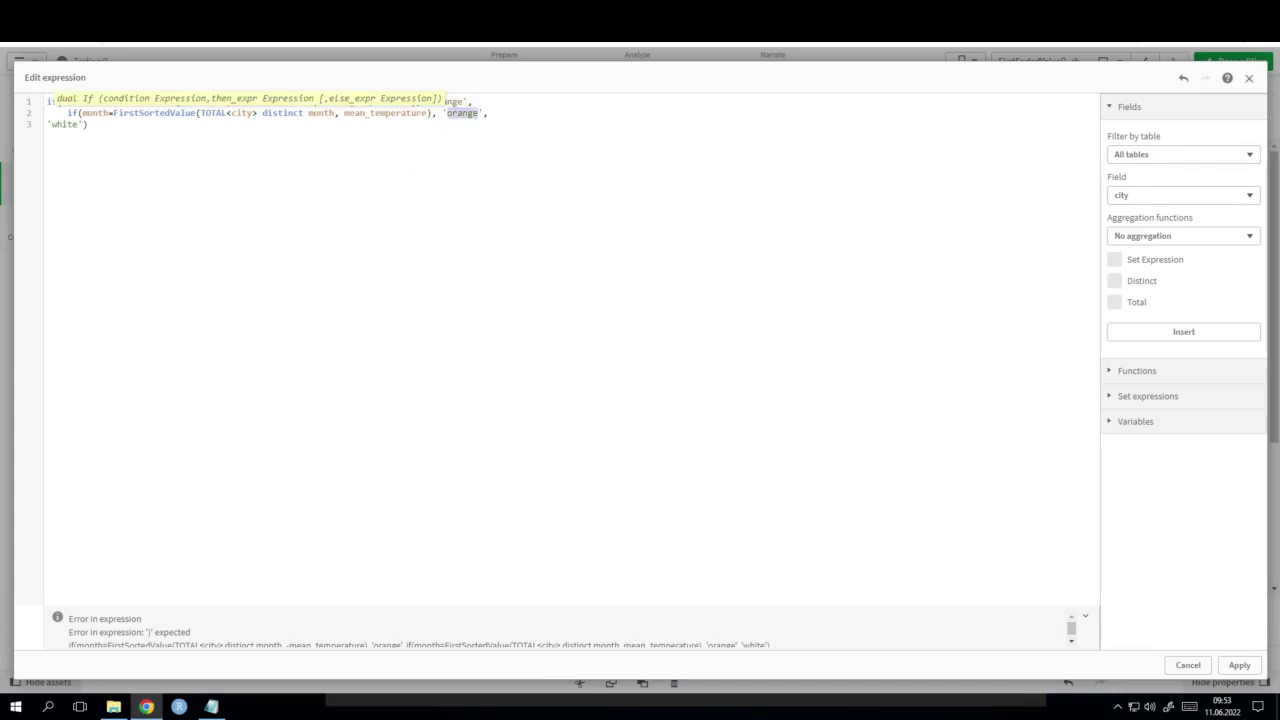
type("blu")
Step: Add the missing closing parenthesis after 'white'), apply the background color expression, and finish sheet editing to review the temperatures table
left_click(88, 124)
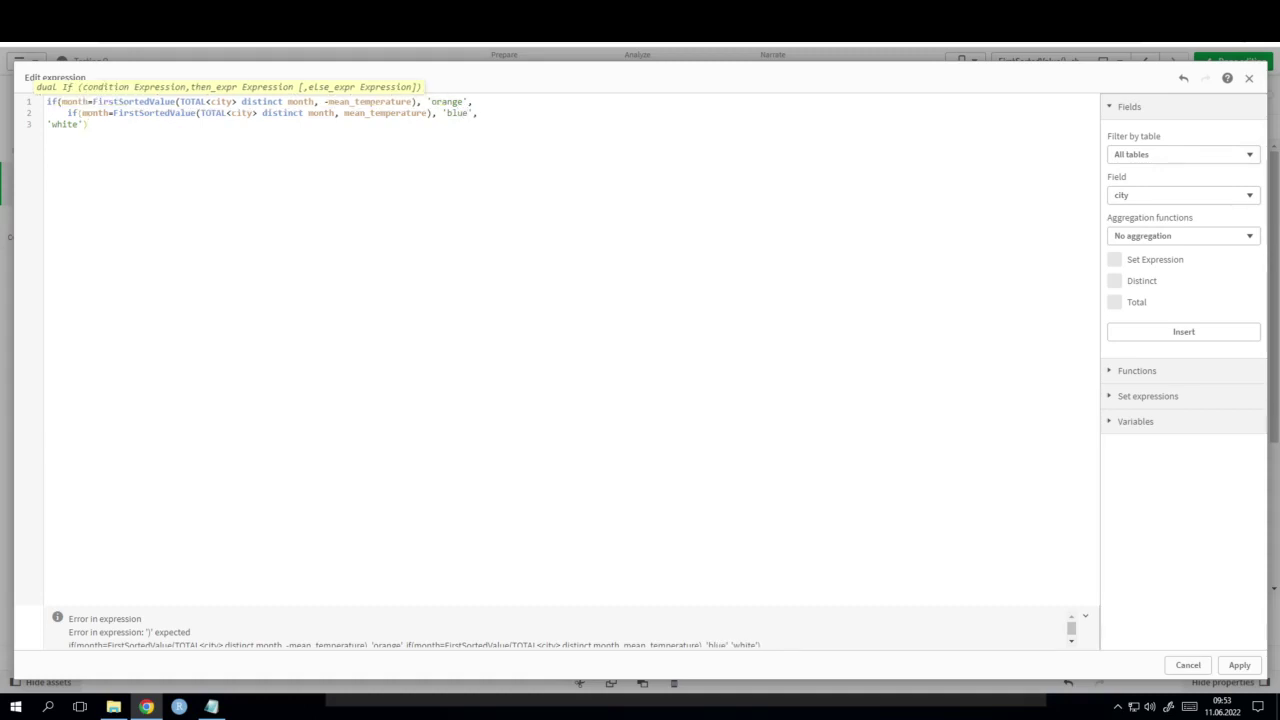
type(")")
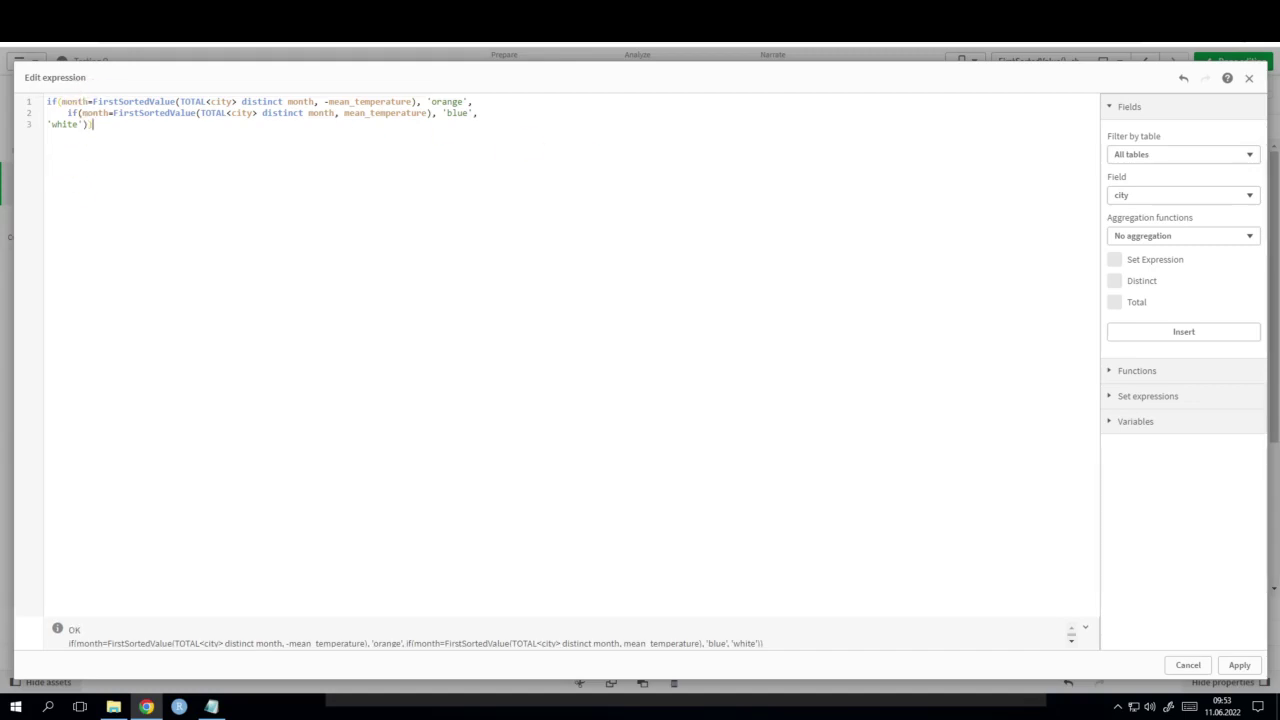
left_click(1235, 665)
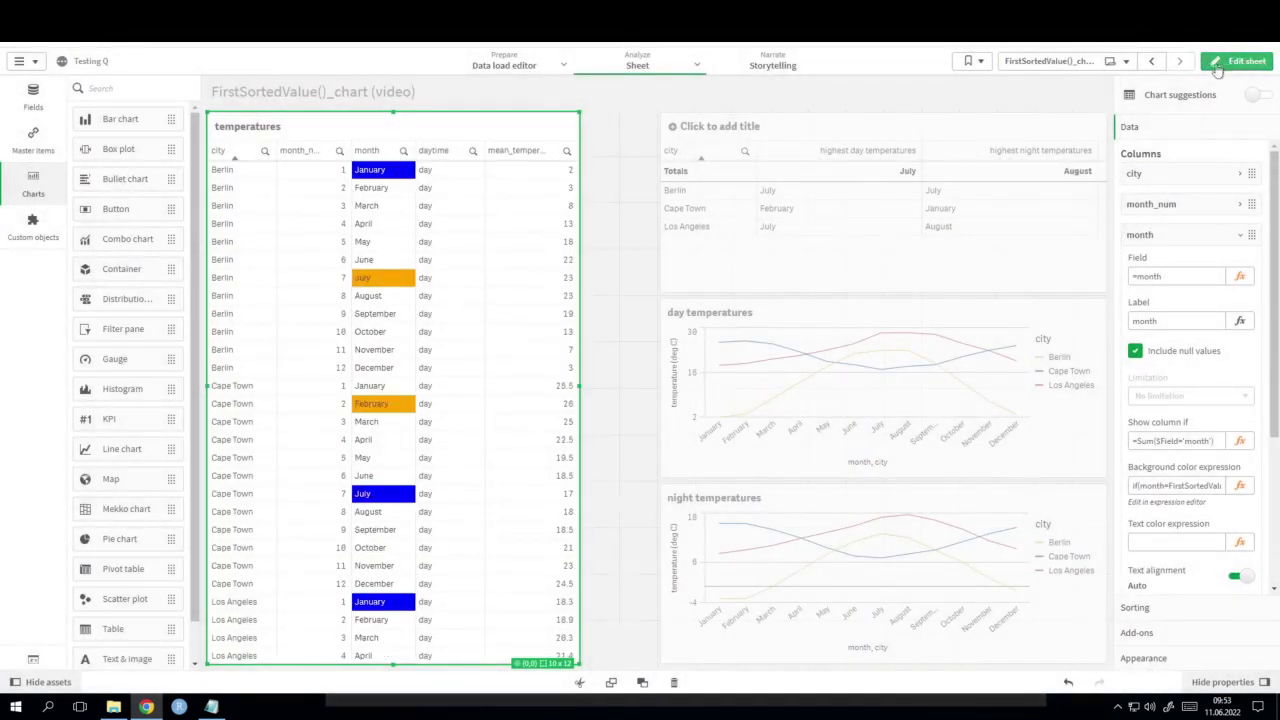
left_click(1240, 61)
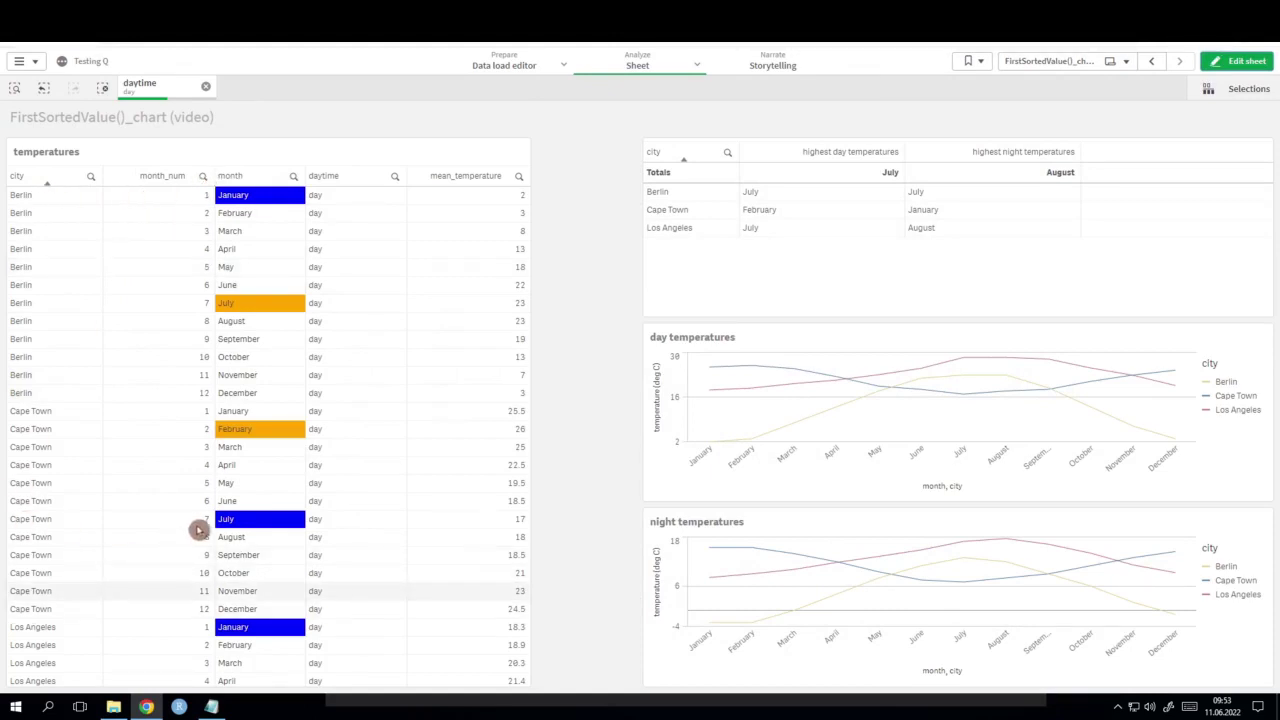
scroll(119, 561, "down", 2)
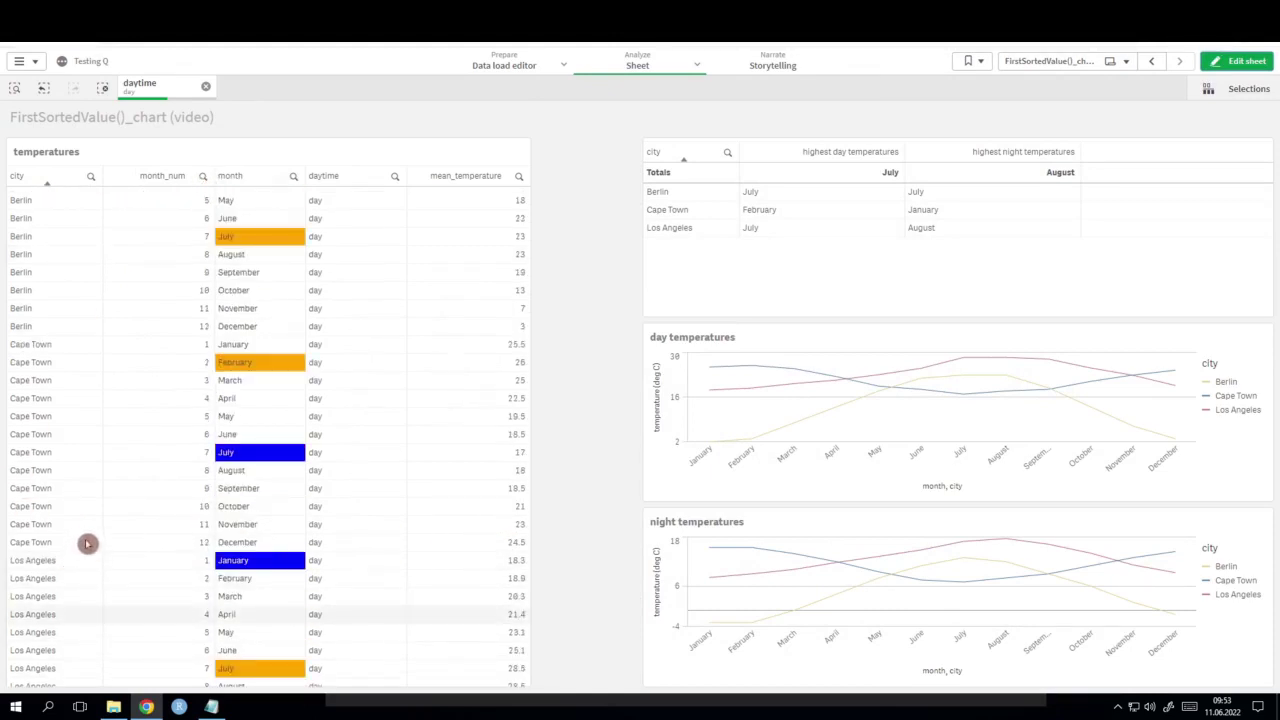